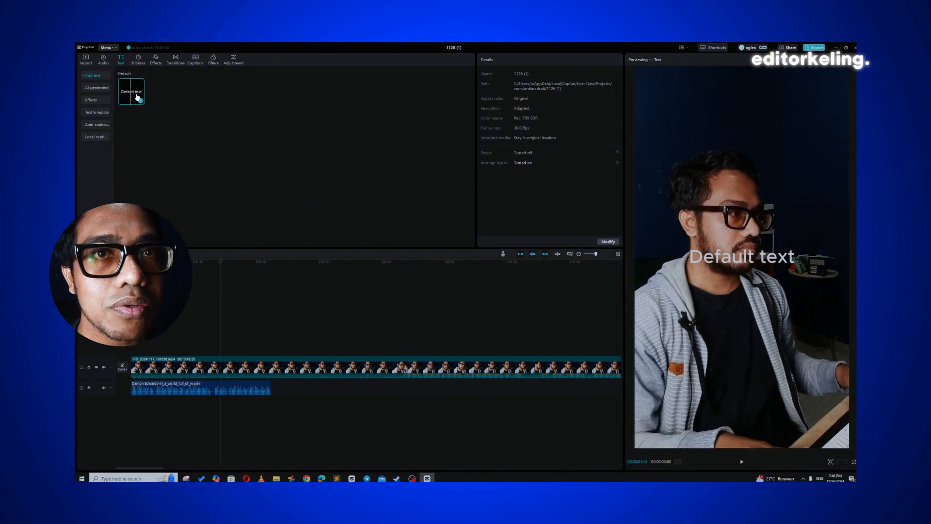
Add a default text clip to the timeline and replace its content with "Belajar Video Editing".
left_click(140, 100)
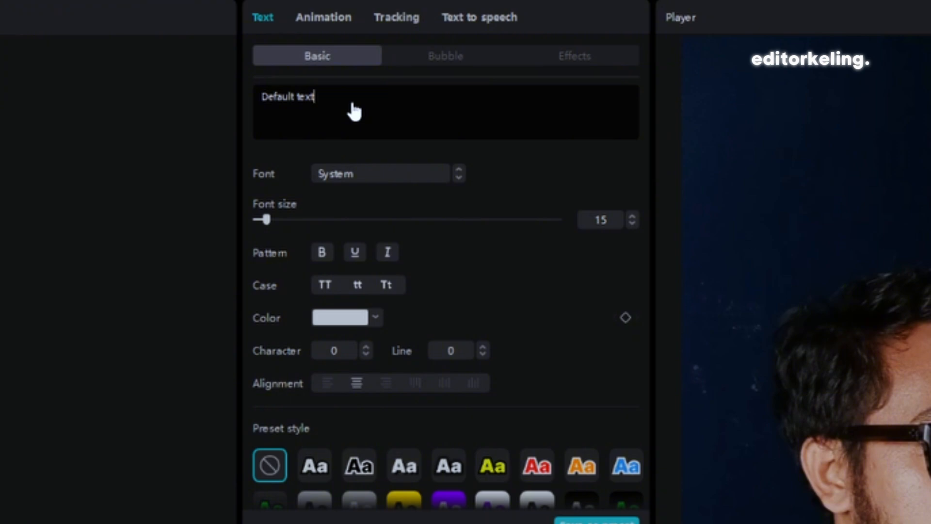
left_click_drag(315, 96, 249, 95)
key("BackSpace")
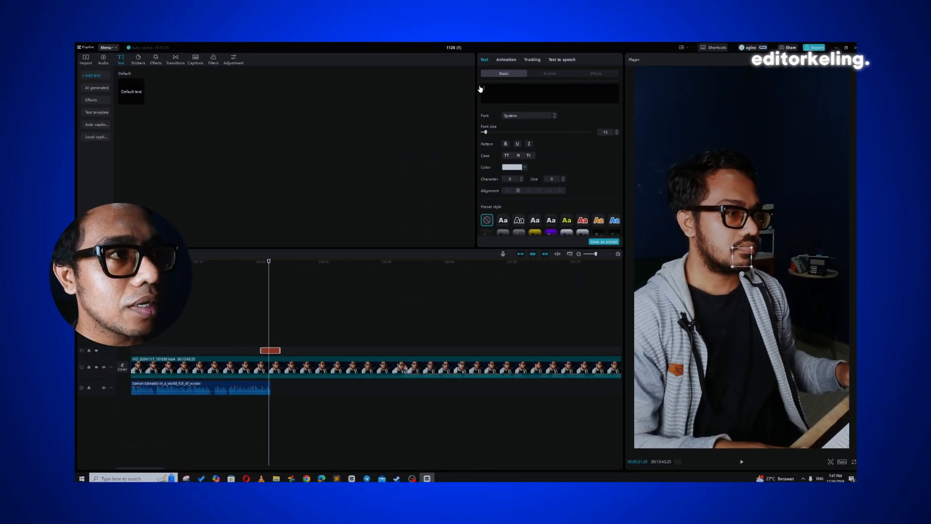
type("Belajar Video Edi")
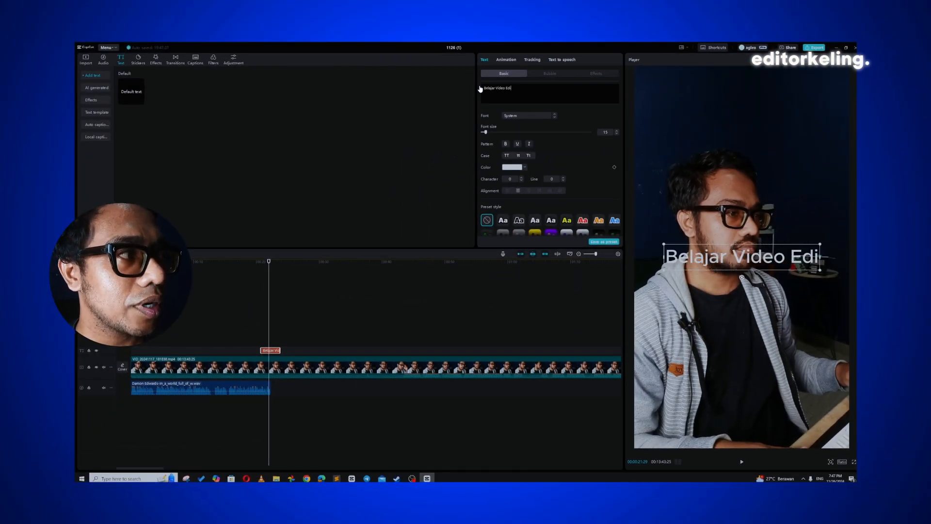
type("ting")
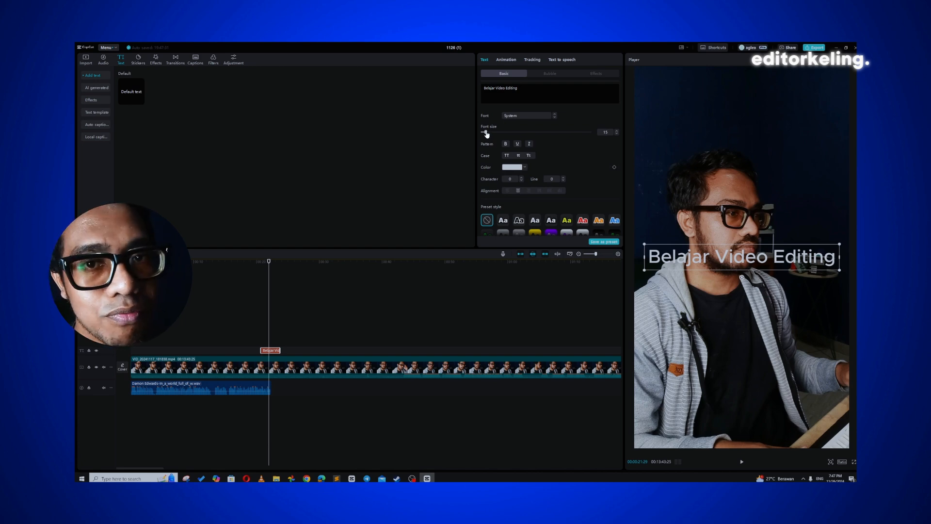
Set the title's font size to 12 and try the BCA Sans Extrabold and Arial Bold Italic fonts.
left_click_drag(487, 134, 484, 132)
left_click(515, 119)
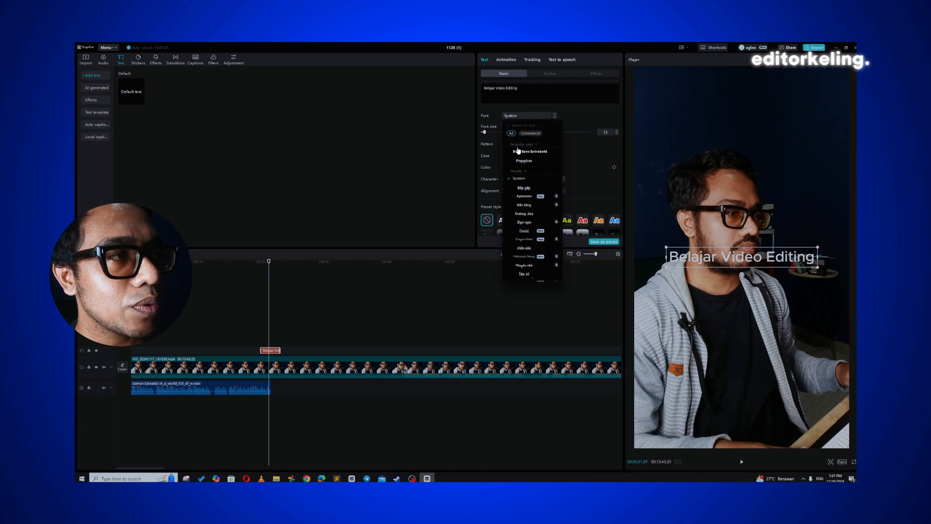
left_click(518, 152)
left_click(524, 116)
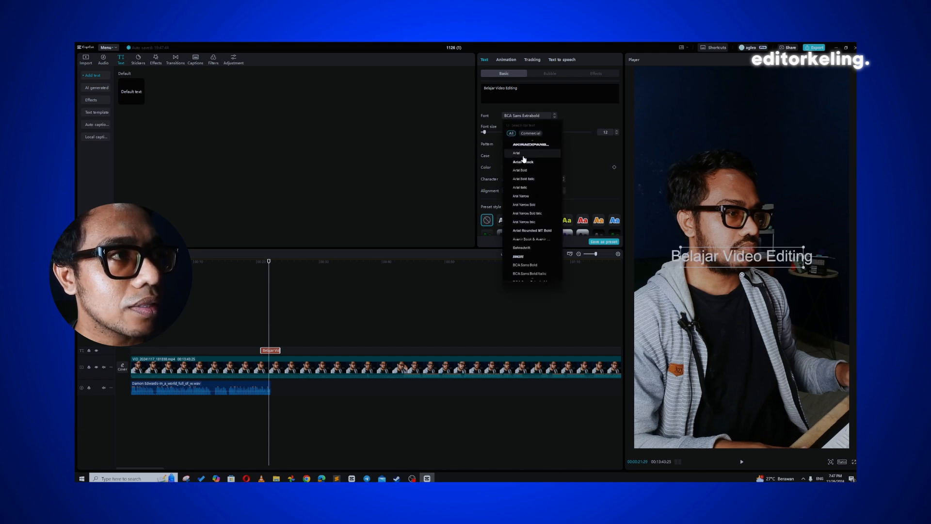
left_click(526, 180)
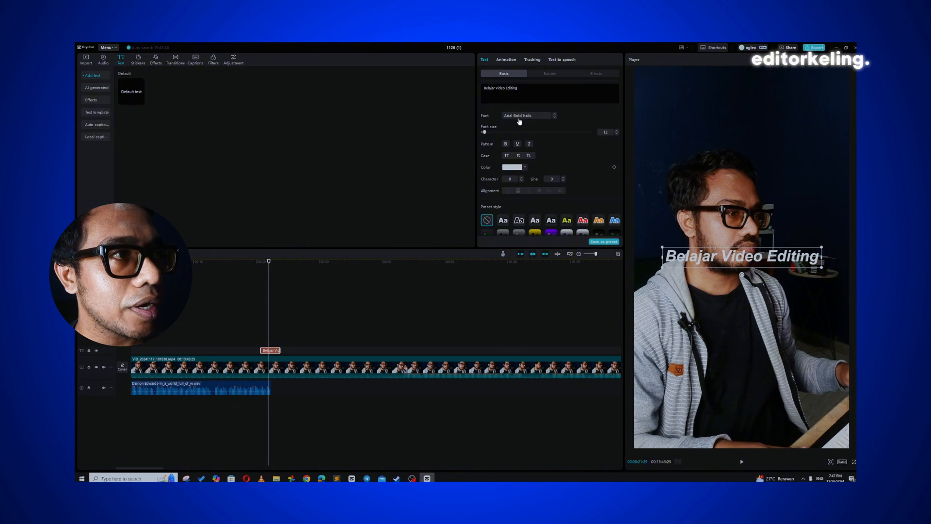
Switch the title to the AkiraExpanded font and set its font size to 7.
left_click(532, 118)
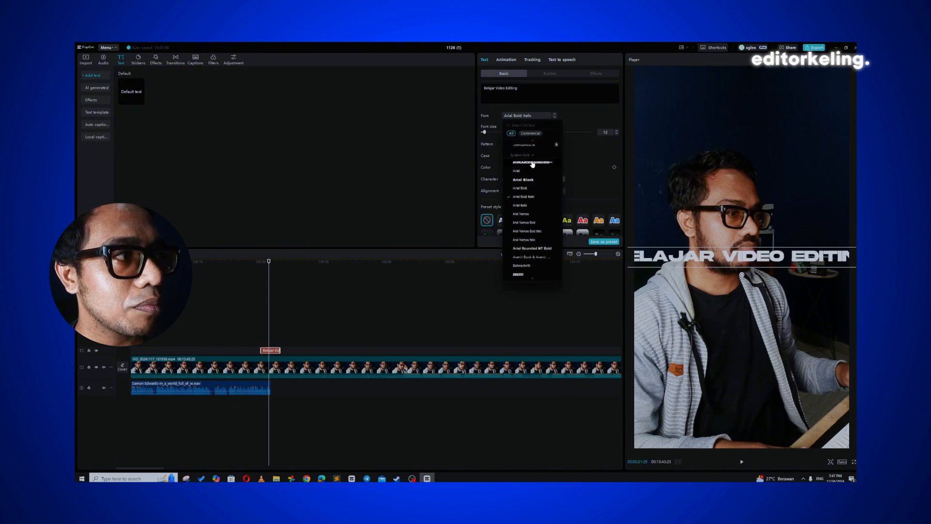
left_click(525, 164)
left_click_drag(484, 132, 482, 132)
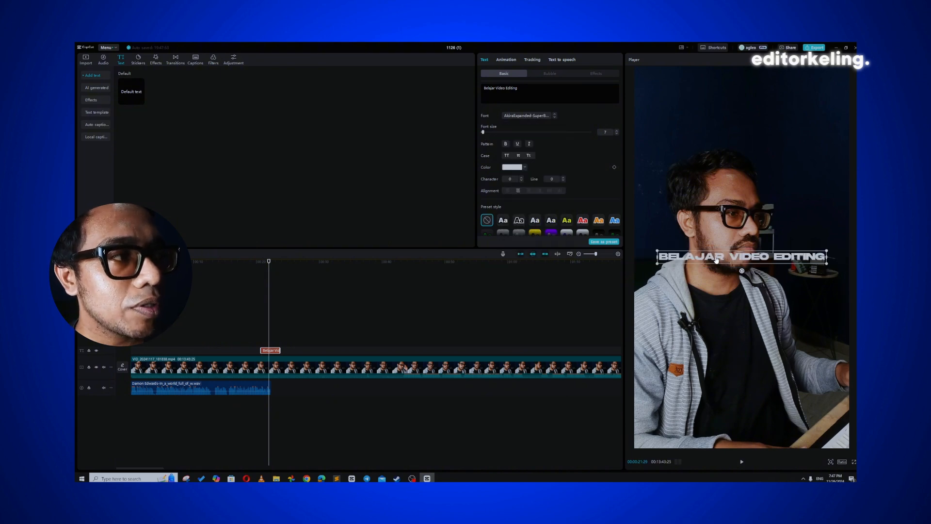
Move the title into the empty area above the man's head in the video frame.
mouse_move(716, 259)
left_mouse_down()
mouse_move(713, 108)
mouse_move(712, 335)
mouse_move(700, 144)
mouse_move(721, 275)
left_mouse_up()
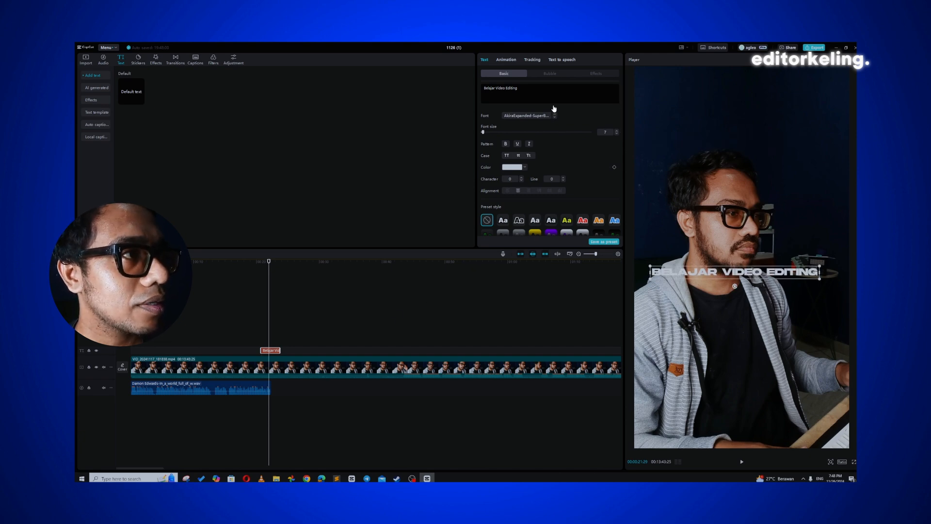
left_click_drag(718, 274, 727, 127)
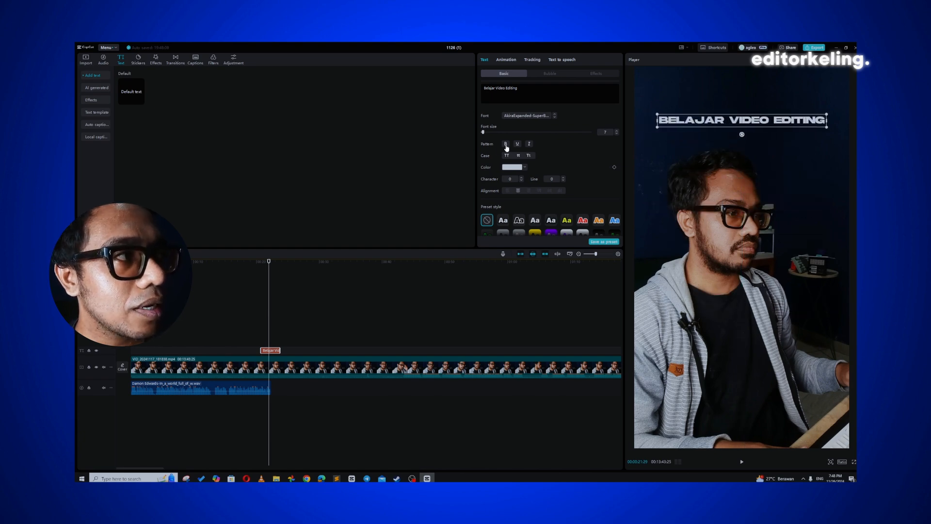
Try italic styling, then uppercase and lowercase on the title text.
left_click(518, 144)
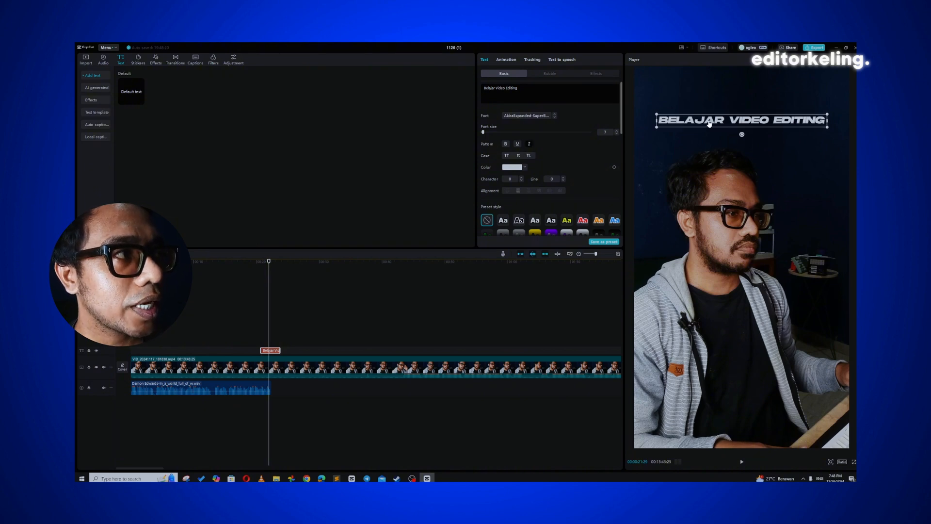
left_click(507, 156)
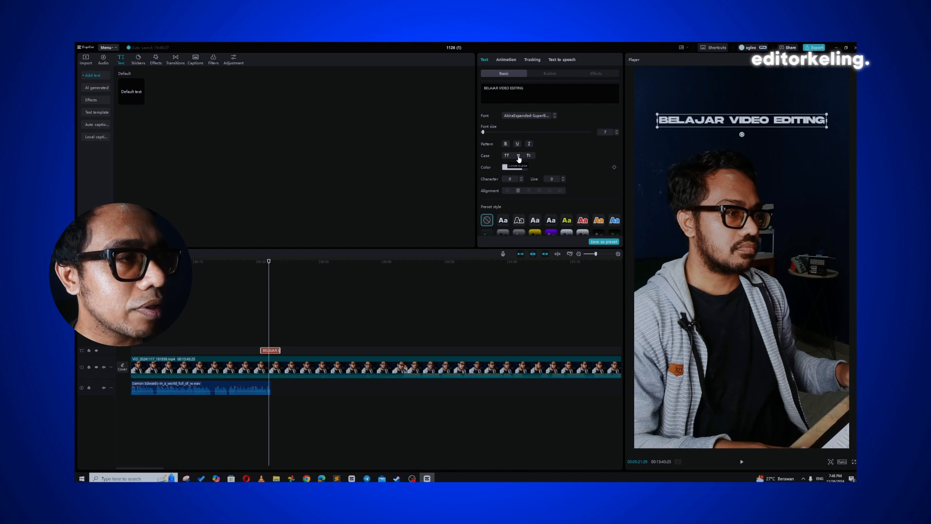
left_click(518, 156)
Change the title's font to Arial and, after trying uppercase and lowercase, apply title case.
left_click(534, 116)
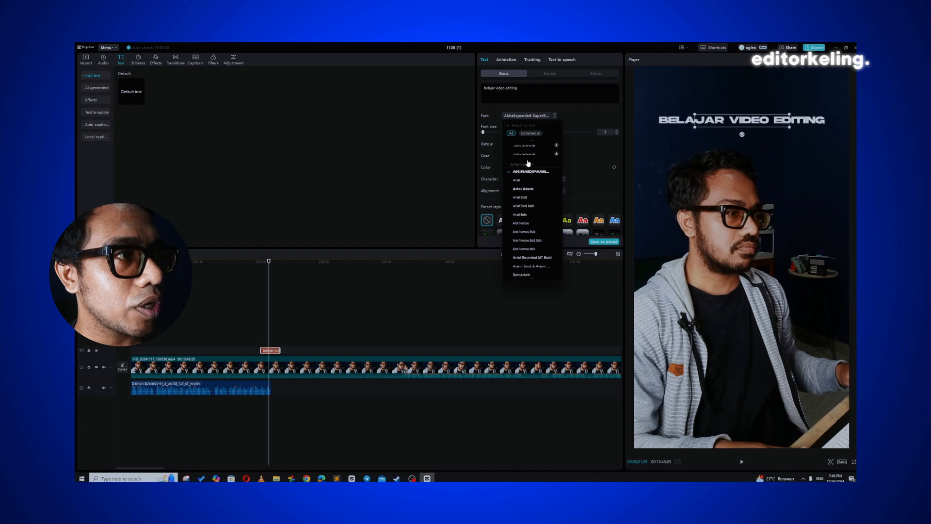
left_click(516, 171)
left_click(507, 156)
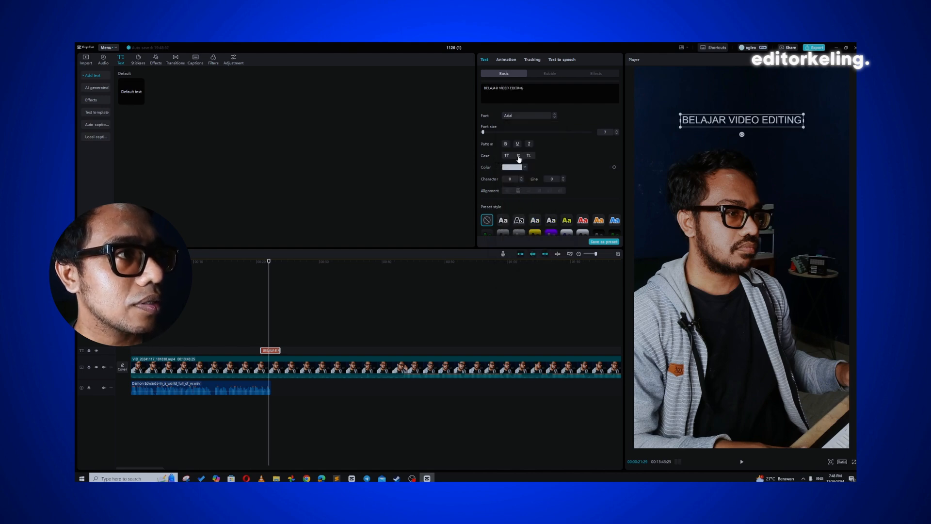
left_click(519, 157)
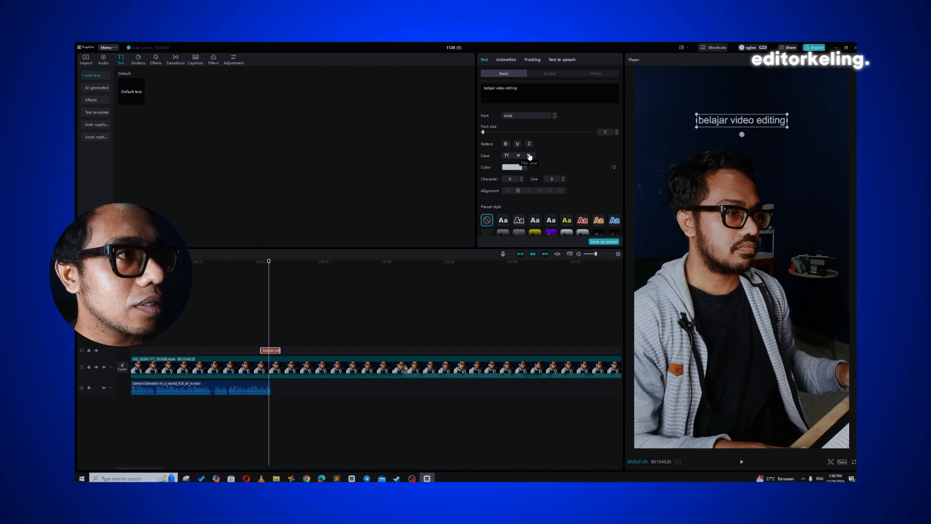
left_click(529, 156)
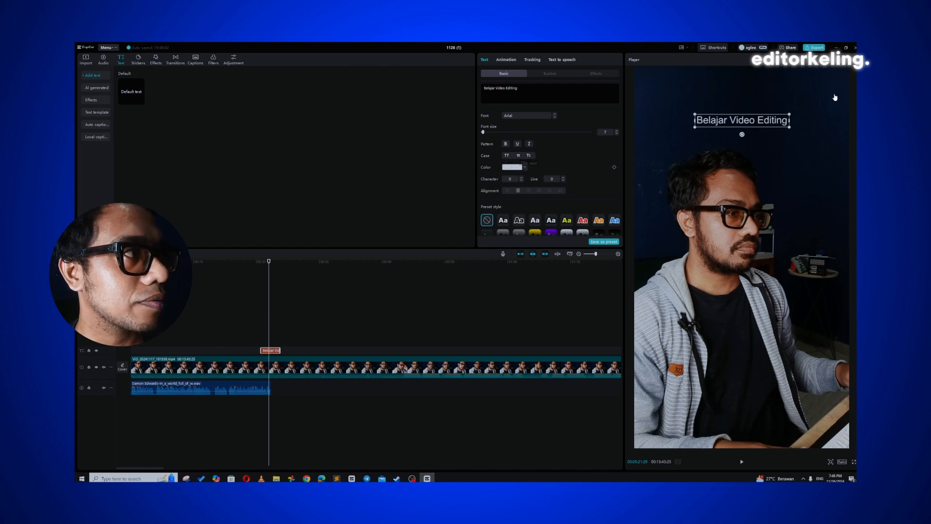
Scale the title up in the preview and try custom text colors, settling on a pale yellow.
mouse_move(813, 105)
left_mouse_down()
mouse_move(852, 92)
mouse_move(828, 100)
left_mouse_up()
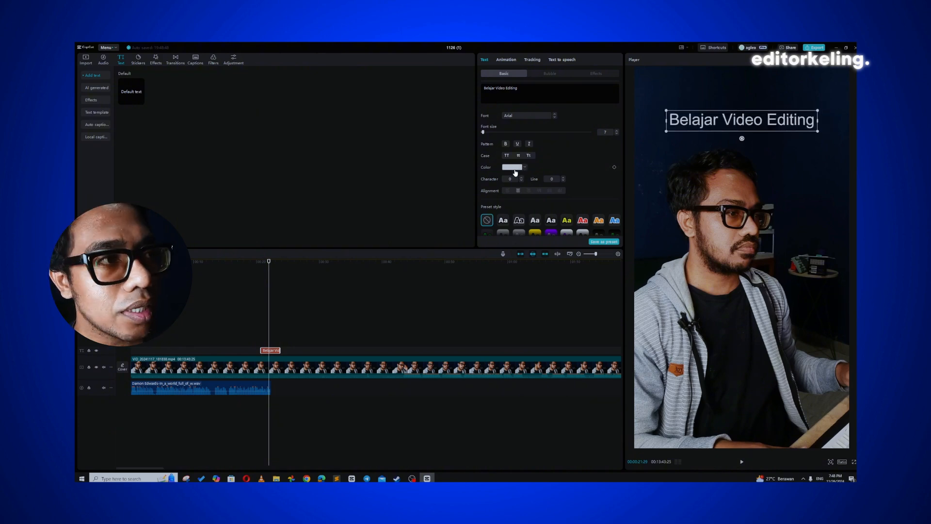
left_click(514, 170)
left_click(536, 198)
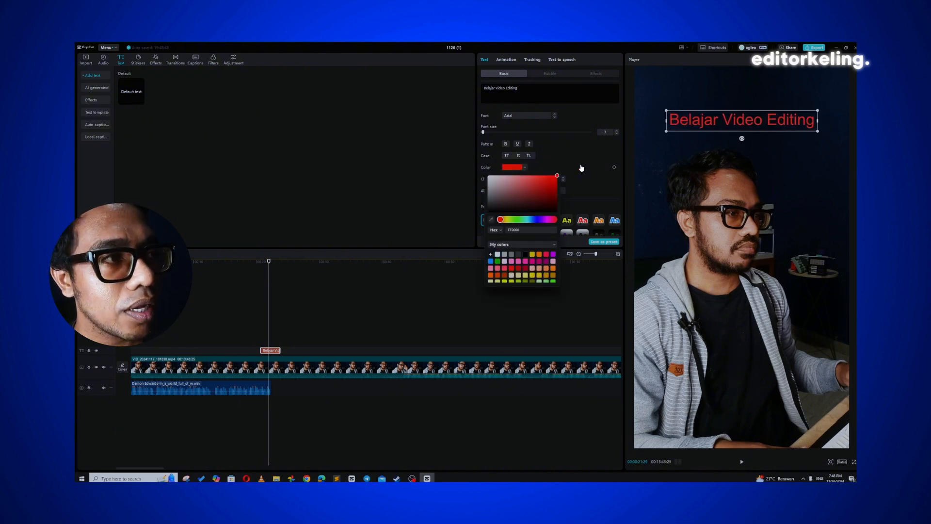
left_click(552, 208)
left_click(536, 220)
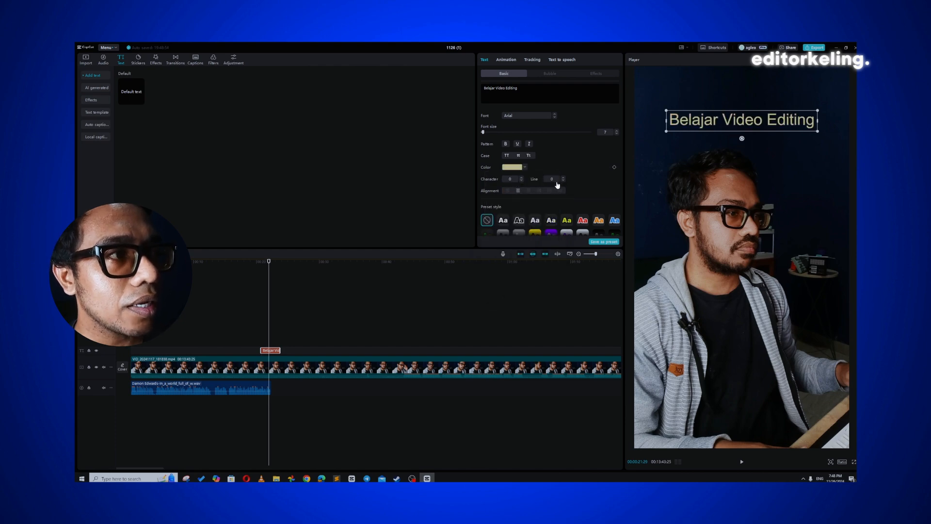
Try wider and narrower character spacing on the title and set it to 1.
left_click(553, 180)
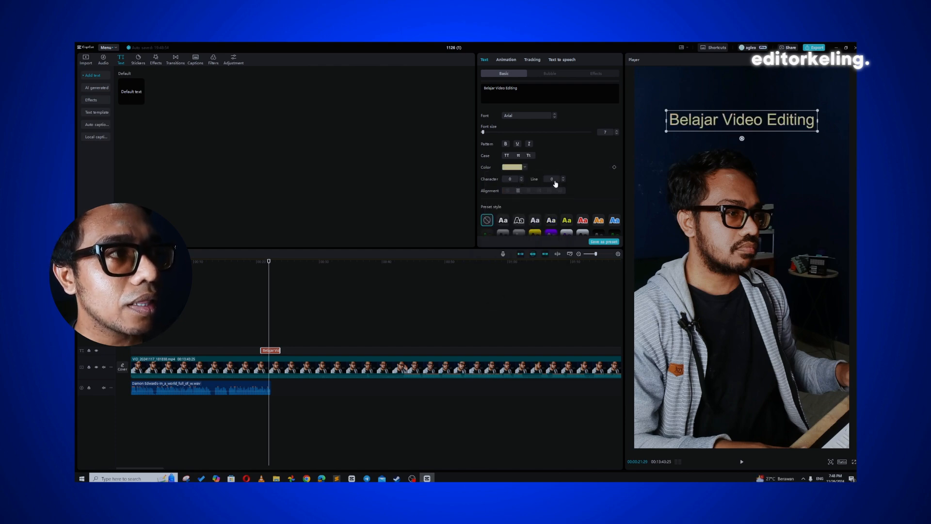
left_click(515, 180)
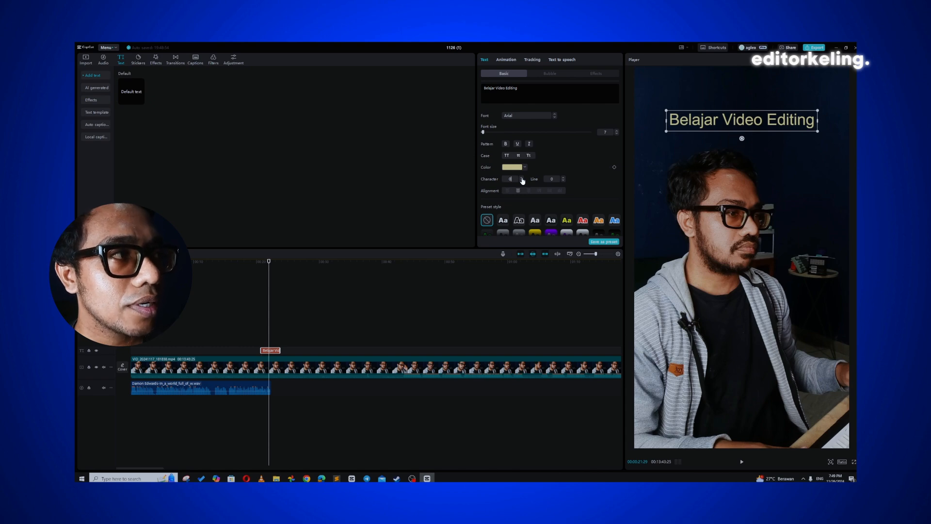
left_click(521, 178)
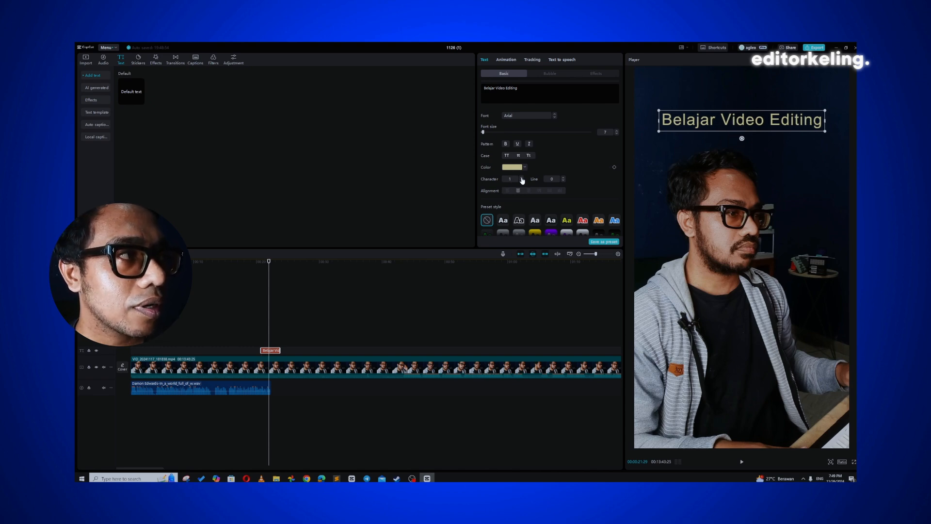
left_click(522, 178)
left_click(522, 177)
left_click(522, 181)
left_click(522, 181)
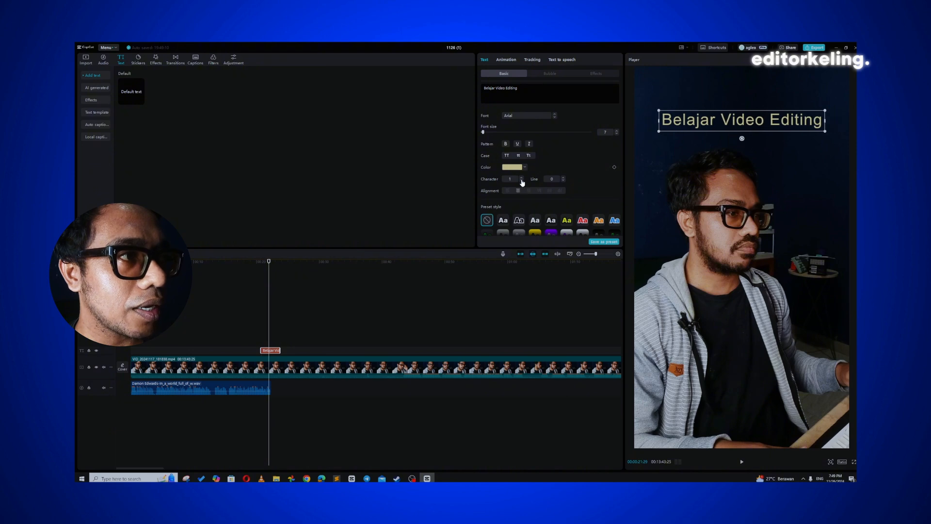
left_click(522, 178)
left_click(522, 178)
left_click(522, 181)
left_click(522, 178)
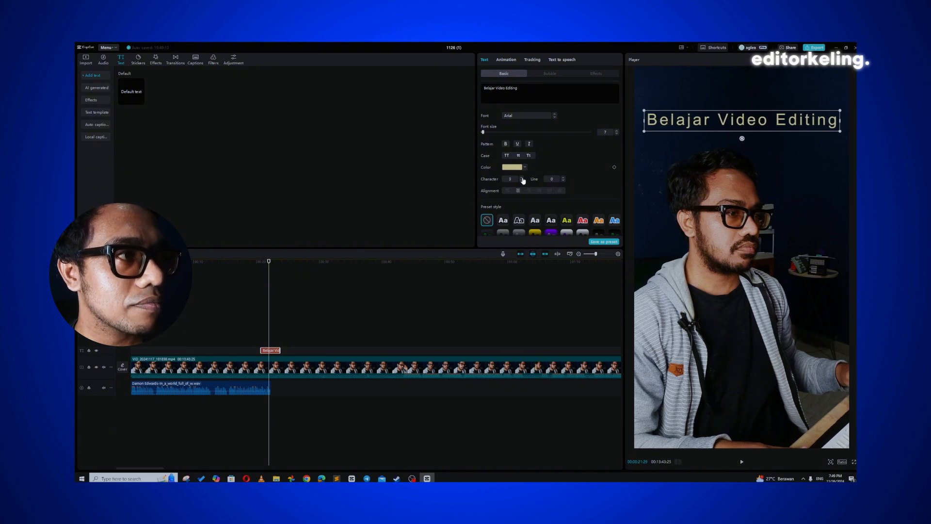
left_click(522, 178)
left_click(522, 181)
left_click(522, 180)
left_click(522, 181)
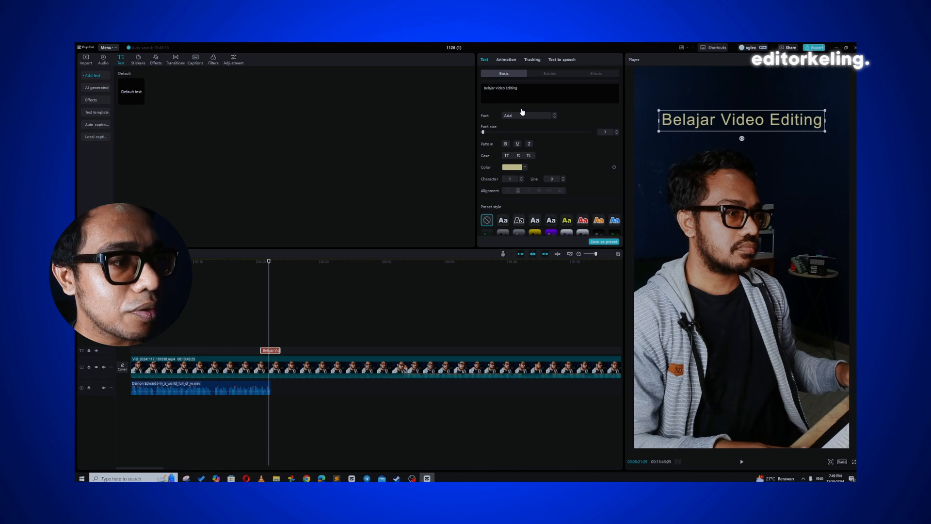
Split the title into two lines by replacing the space after "Belajar" with a line break.
key("BackSpace")
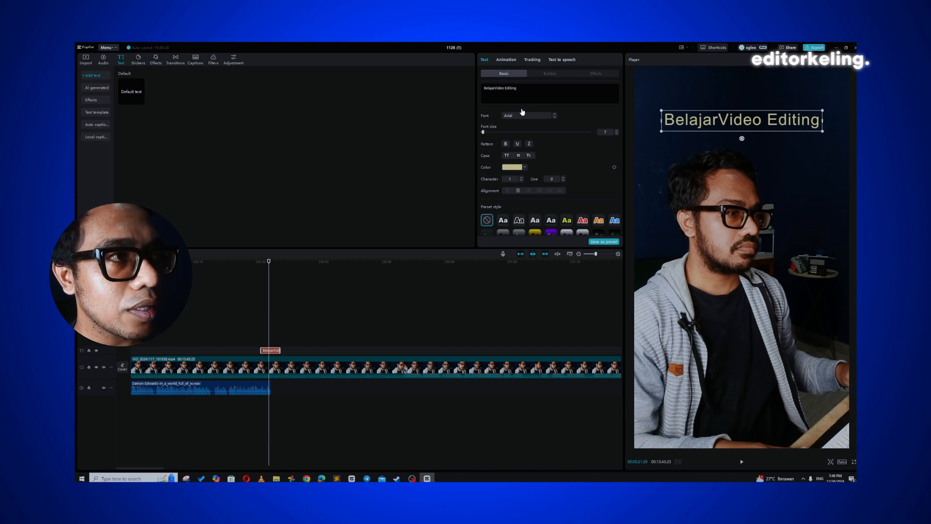
key("Return")
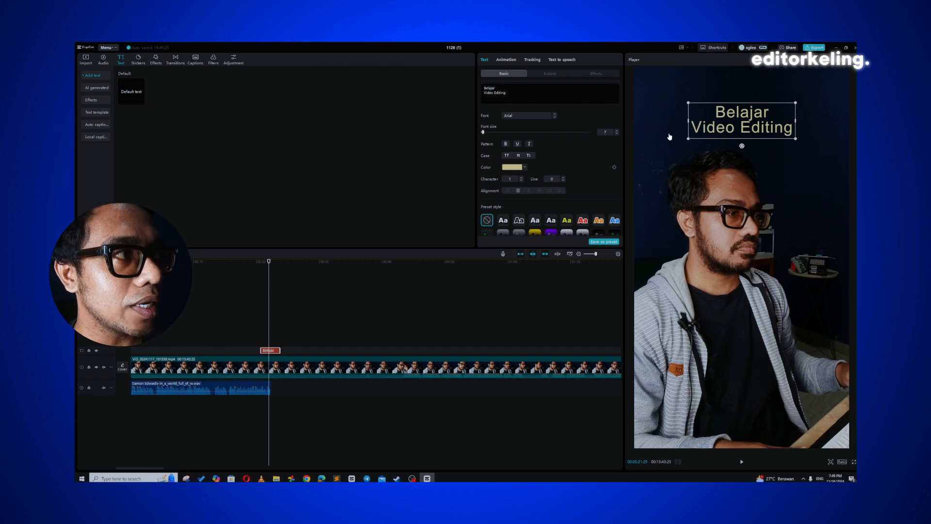
Try larger line spacing on the two-line title, then reduce it to -2.
left_click(563, 181)
left_click(563, 178)
left_click(563, 177)
left_click(563, 177)
left_click(563, 178)
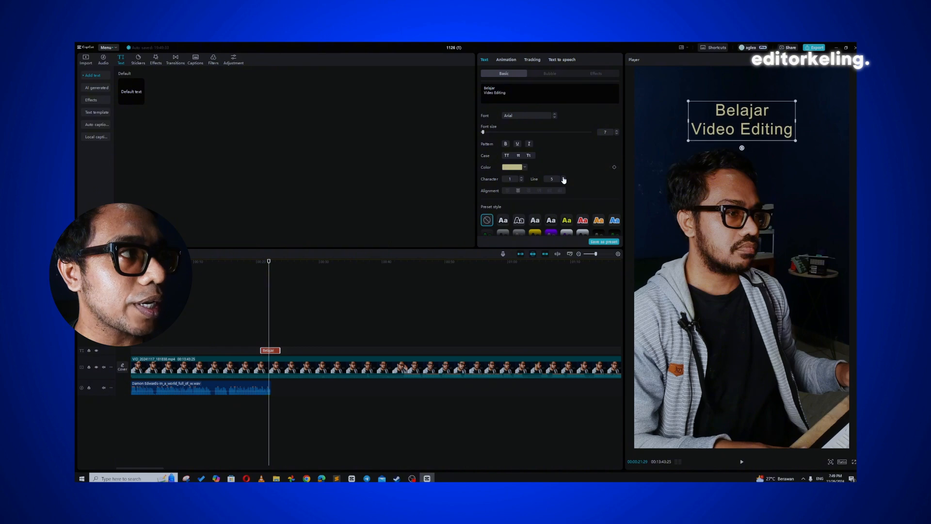
left_click(563, 177)
left_click(563, 178)
left_click(563, 177)
left_click(563, 177)
left_click(563, 178)
left_click(563, 177)
left_click(563, 178)
left_click(563, 178)
left_click(563, 178)
left_click(563, 177)
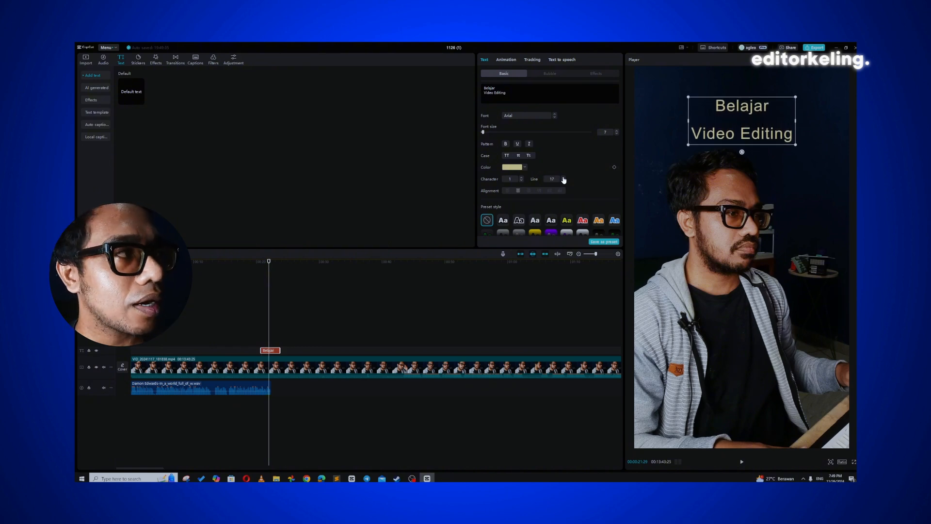
left_click(563, 177)
left_click(563, 181)
left_click(563, 181)
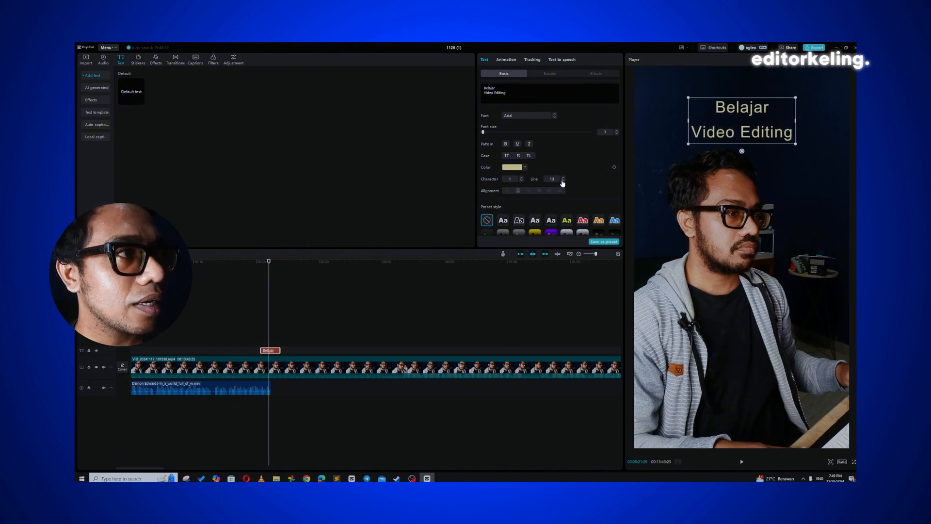
left_click(563, 181)
left_click(563, 181)
left_click(563, 180)
left_click(562, 181)
left_click(562, 181)
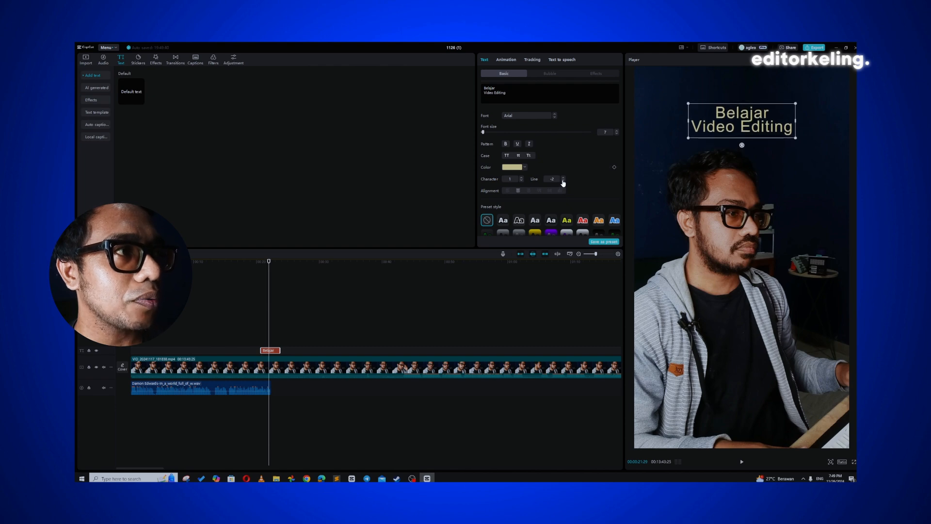
Compare left and center alignment on the two-line title and keep it left-aligned.
left_click(507, 191)
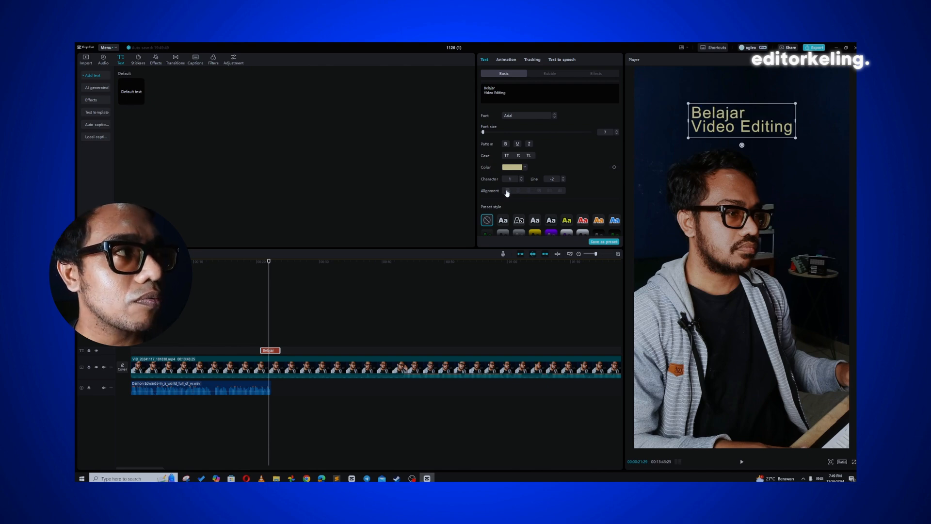
left_click(518, 191)
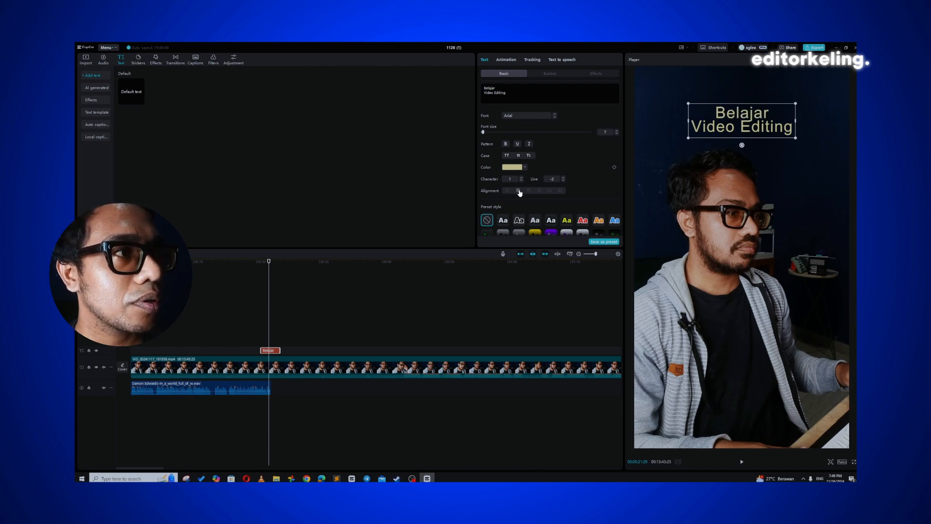
left_click(507, 191)
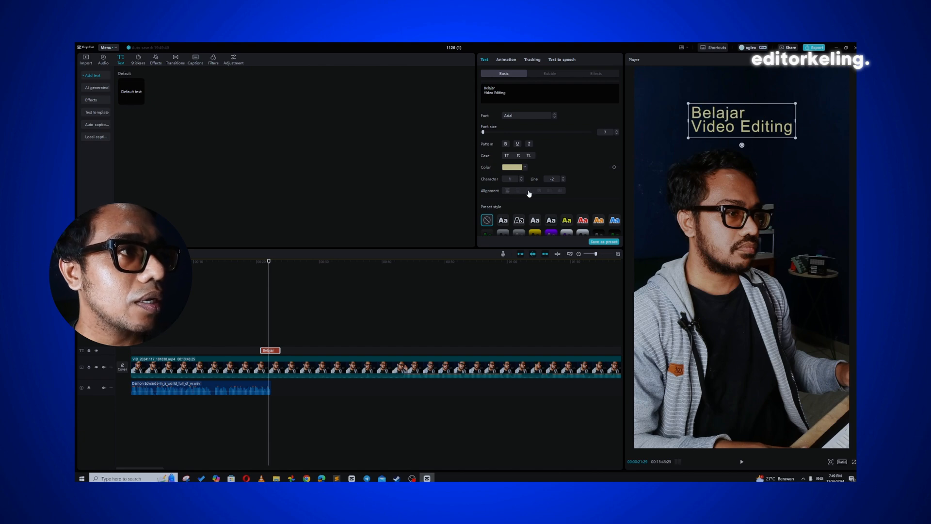
Try the right-aligned and vertical alignments on the two-line title, then center its lines.
left_click(529, 191)
left_click(539, 191)
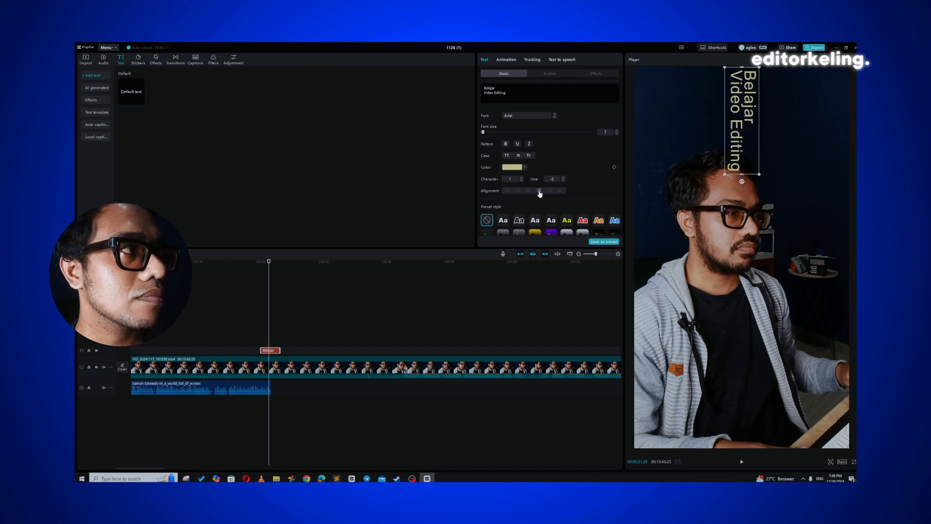
left_click(549, 192)
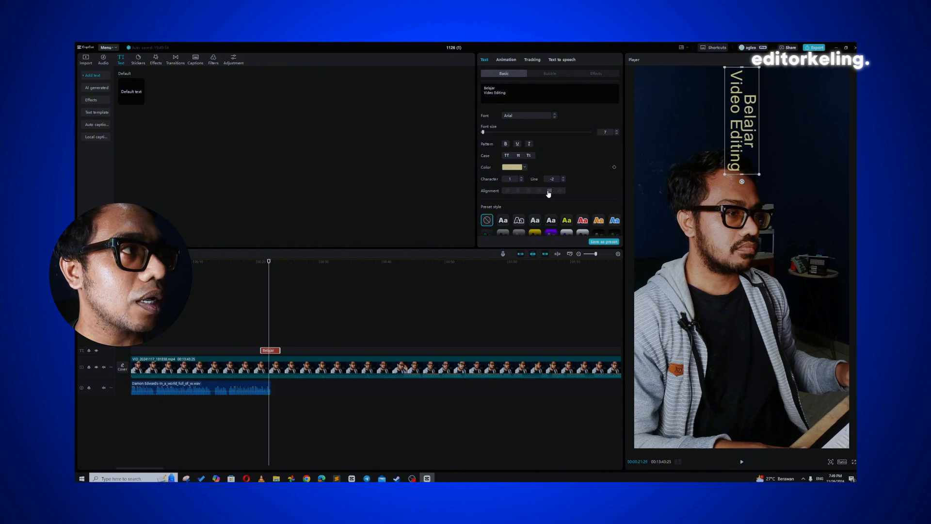
left_click(560, 191)
left_click(518, 191)
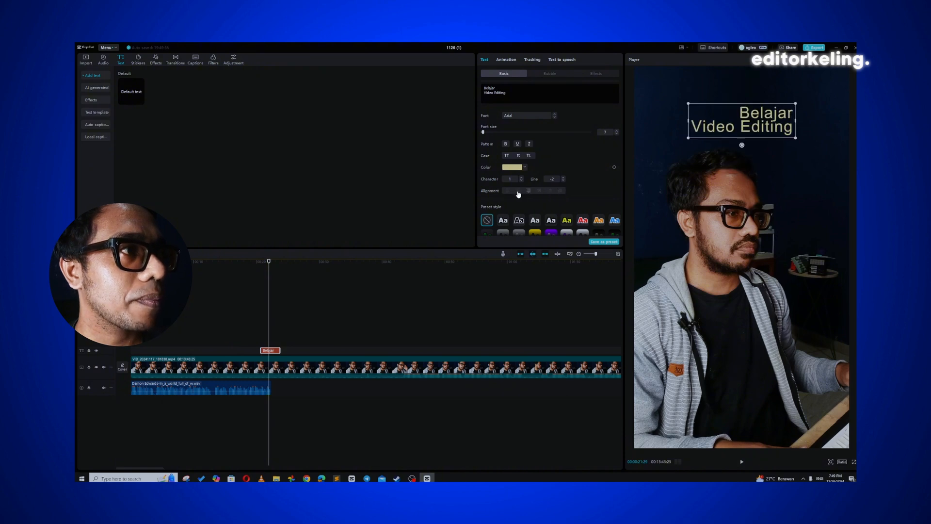
Expand the preset styles, try several on the title and keep the black text on a yellow background.
scroll(605, 179, "down", 1)
left_click(549, 217)
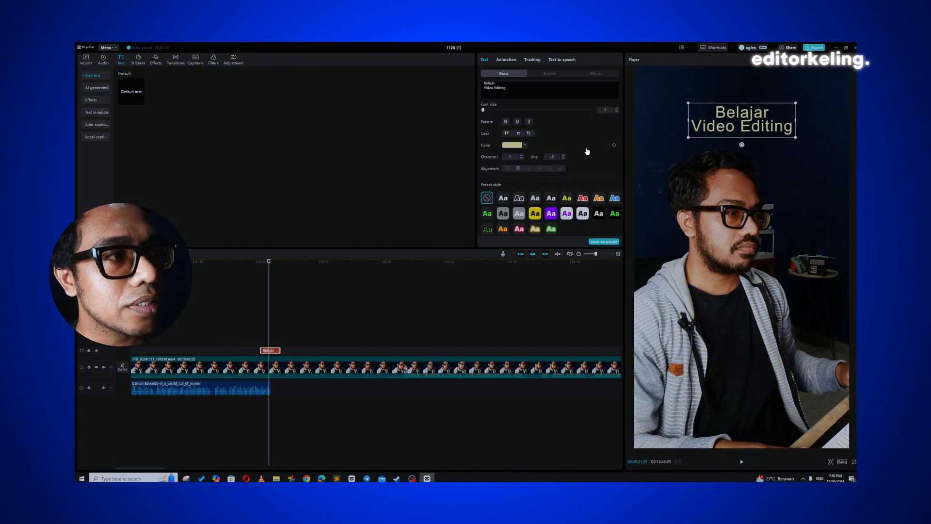
scroll(586, 151, "down", 1)
scroll(587, 152, "down", 3)
scroll(587, 151, "up", 3)
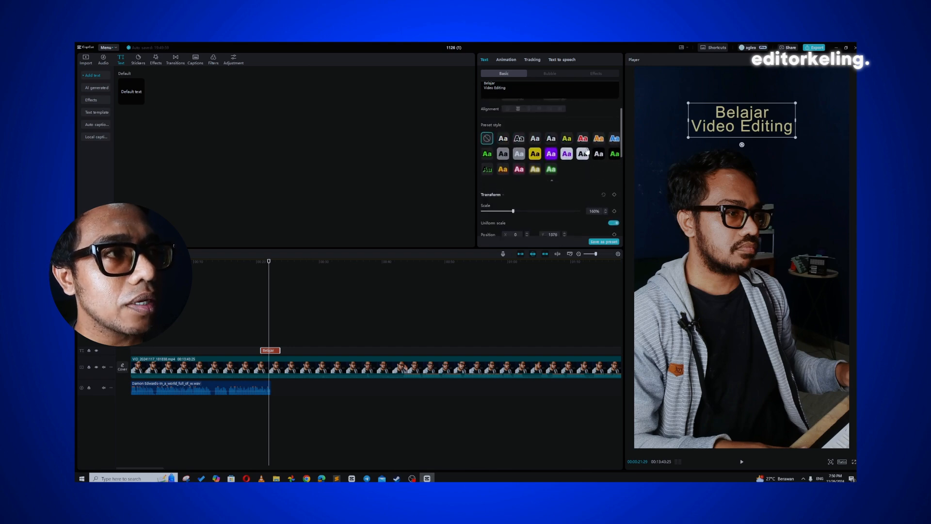
scroll(587, 151, "up", 1)
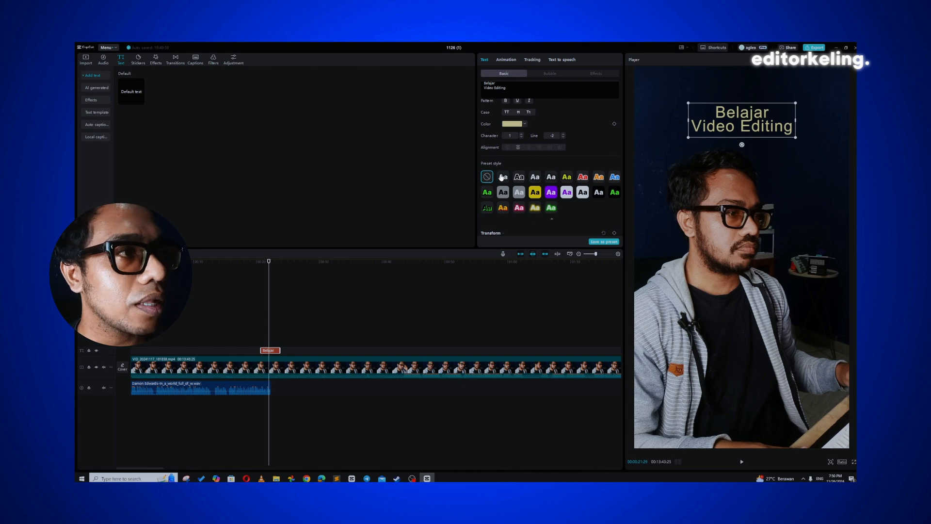
left_click(518, 179)
left_click(537, 180)
left_click(534, 192)
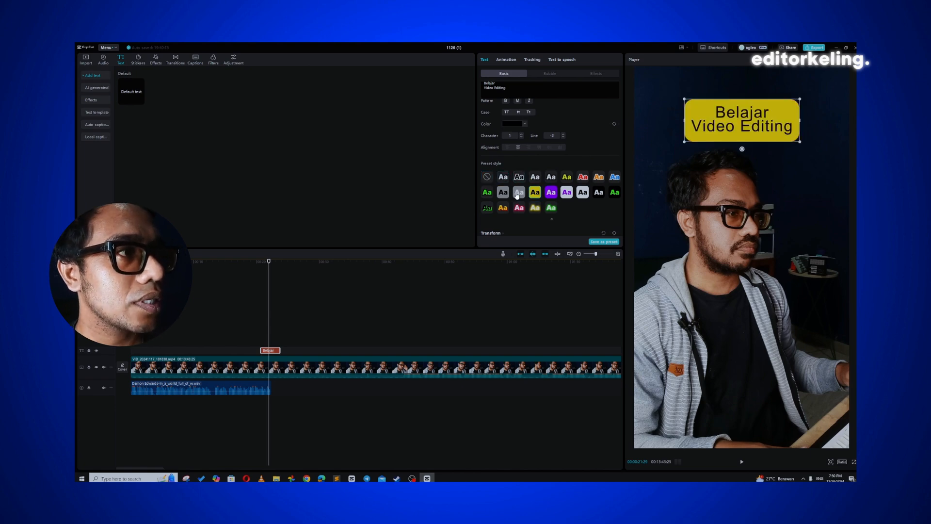
left_click(518, 193)
left_click(504, 195)
left_click(487, 207)
left_click(505, 210)
Enlarge the title to about 189% scale and move it down over the speaker's chest, at about Y -184.
scroll(505, 211, "down", 2)
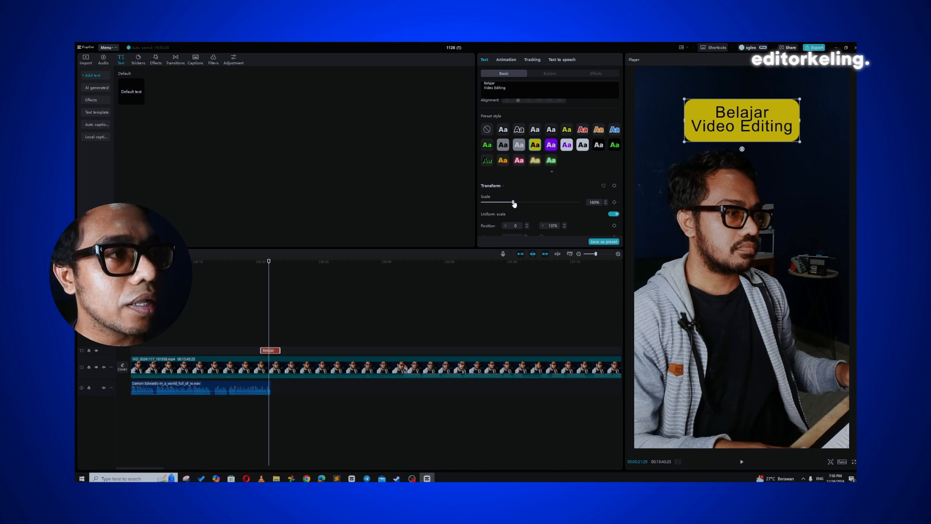
mouse_move(514, 203)
left_mouse_down()
mouse_move(504, 203)
mouse_move(531, 204)
mouse_move(521, 204)
left_mouse_up()
scroll(524, 161, "down", 3)
scroll(524, 165, "up", 2)
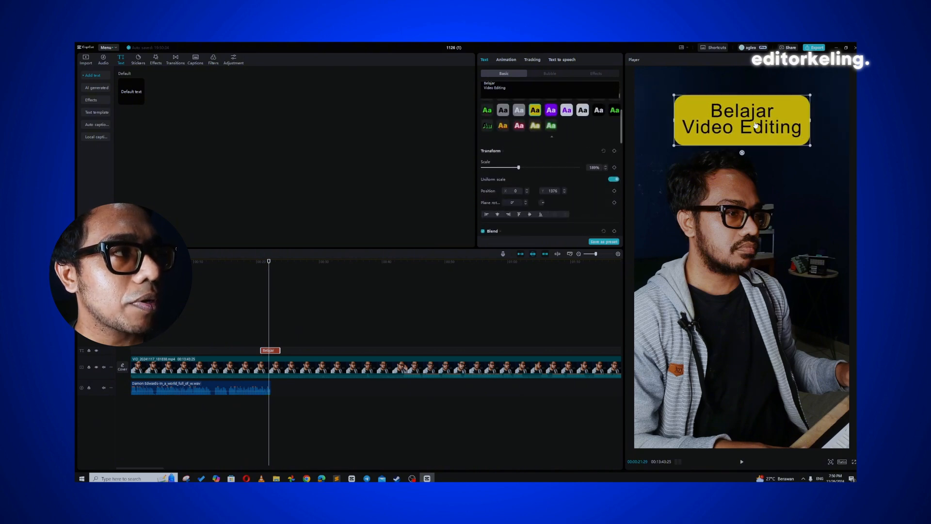
left_click_drag(755, 125, 726, 259)
Try out the title's blend opacity and leave it at 100%.
scroll(510, 166, "down", 2)
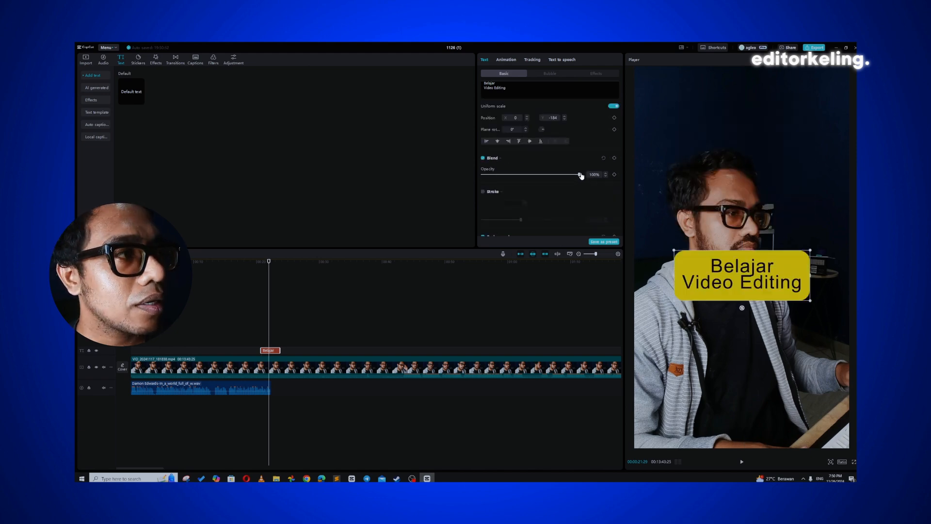
left_click_drag(580, 176, 685, 176)
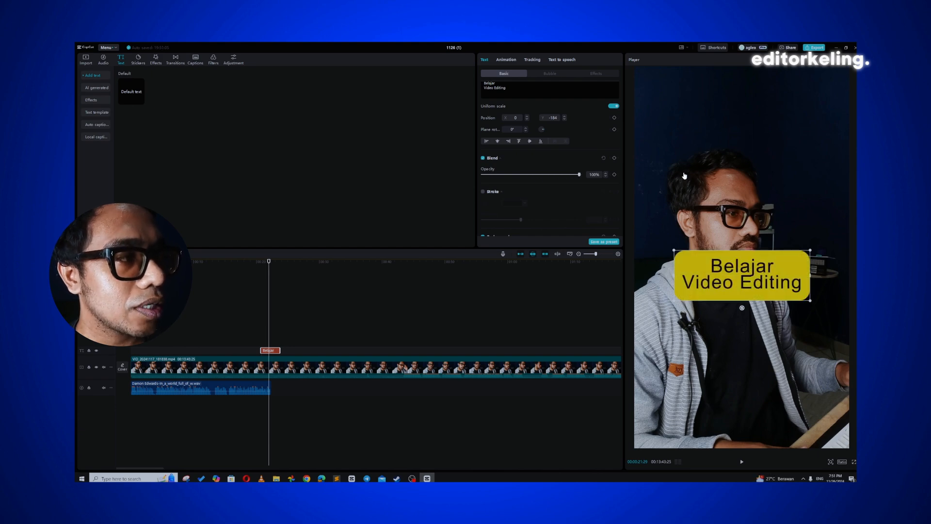
Change the title's background color to orange and switch to the background shape that follows each text line.
scroll(582, 177, "down", 2)
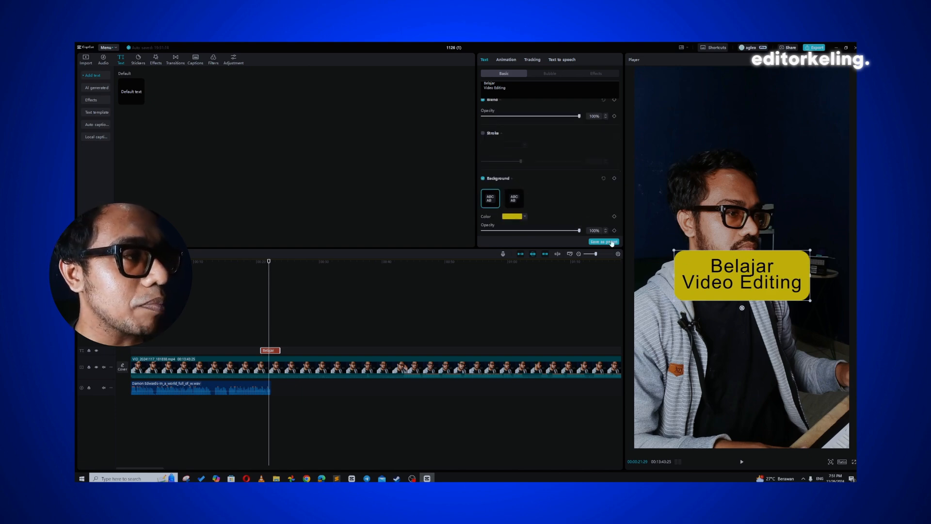
scroll(568, 206, "down", 1)
left_click(512, 204)
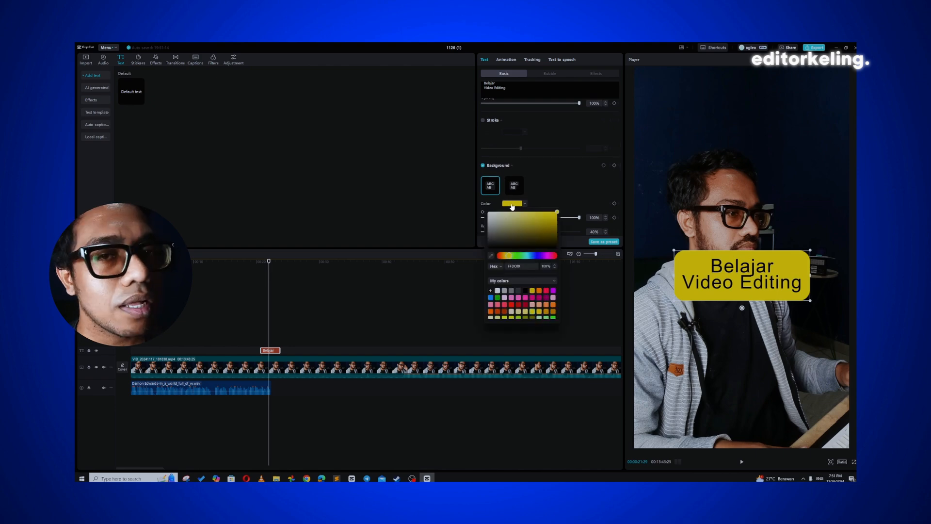
left_click(552, 303)
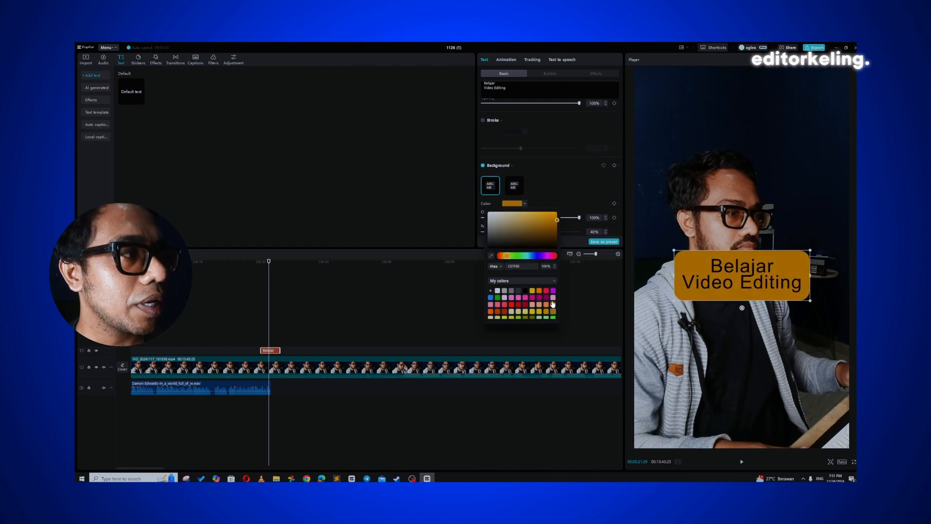
left_click(539, 291)
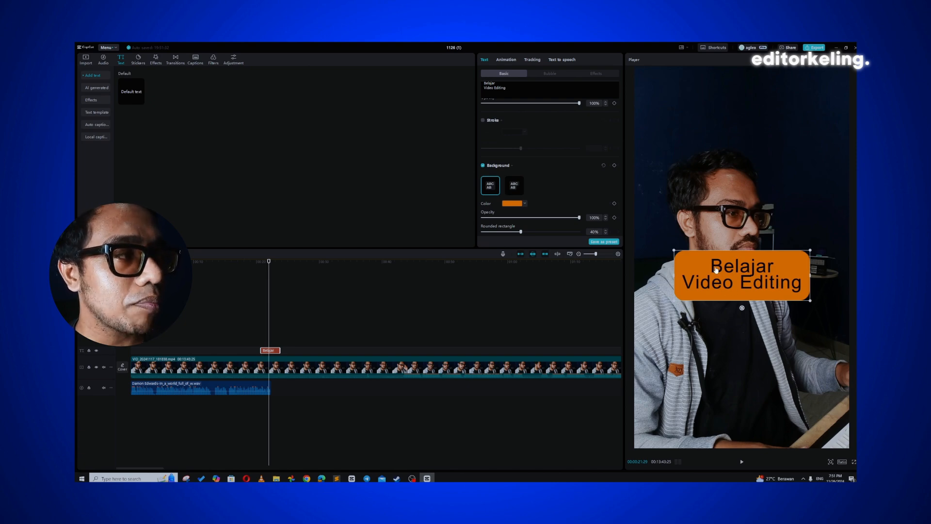
left_click(515, 187)
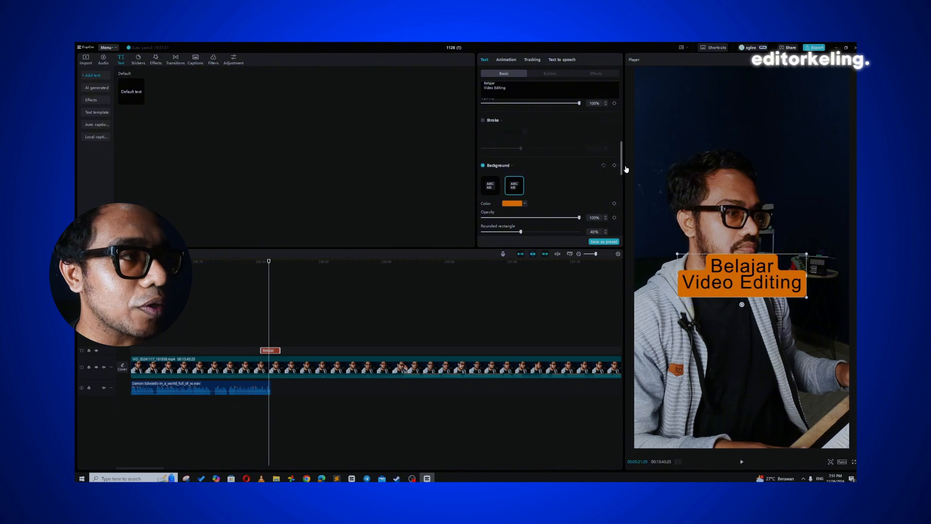
Raise the title's line spacing to about 26, then reduce it to 19 so the two background boxes are separated.
left_click_drag(622, 160, 623, 114)
left_click(564, 169)
left_click(564, 168)
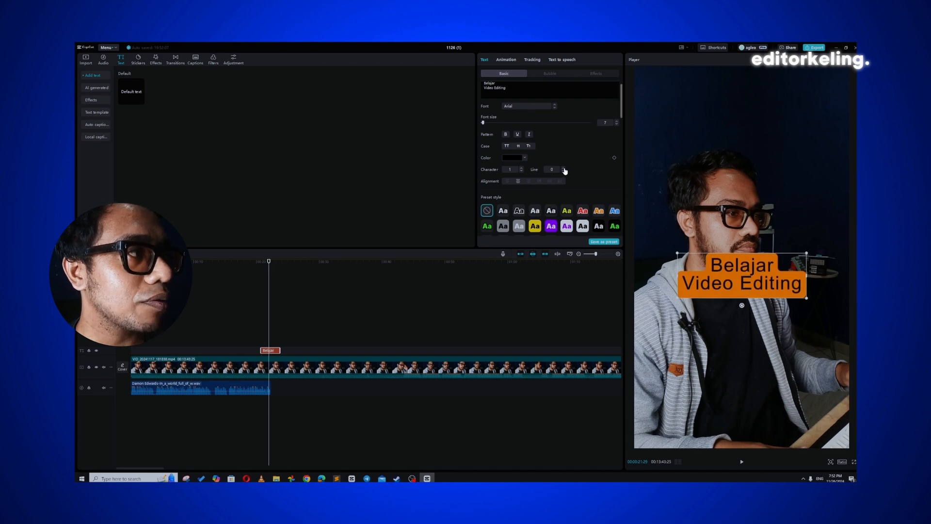
left_click(564, 168)
left_click(564, 168)
left_click(564, 168)
left_click(564, 168)
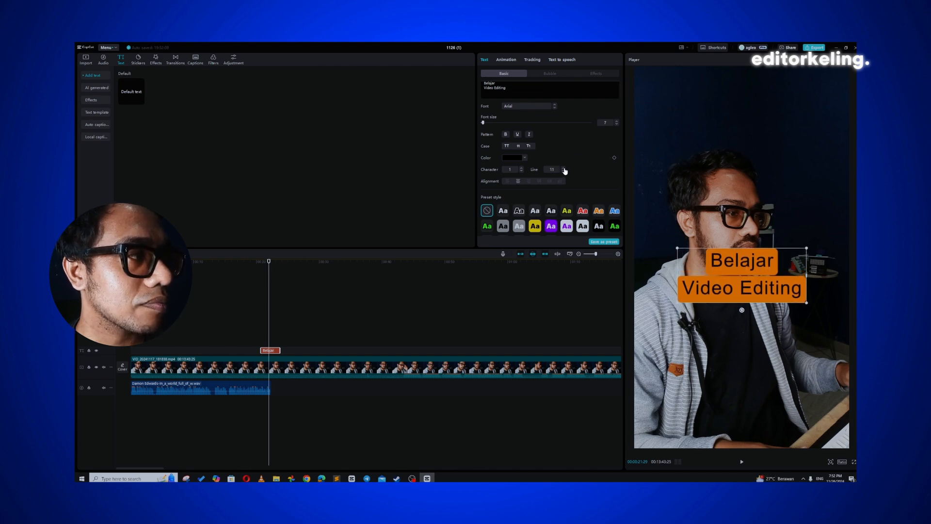
left_click(564, 169)
left_click(564, 168)
left_click(563, 168)
left_click(564, 169)
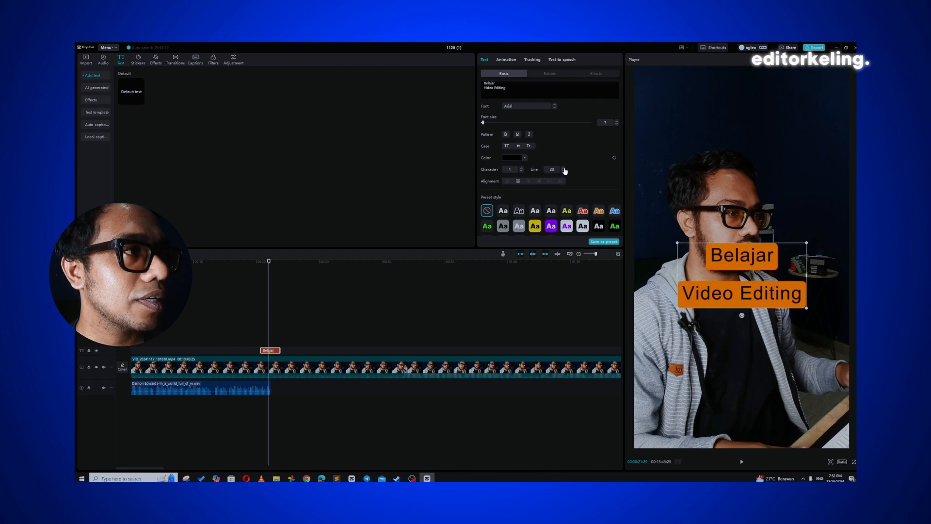
left_click(564, 169)
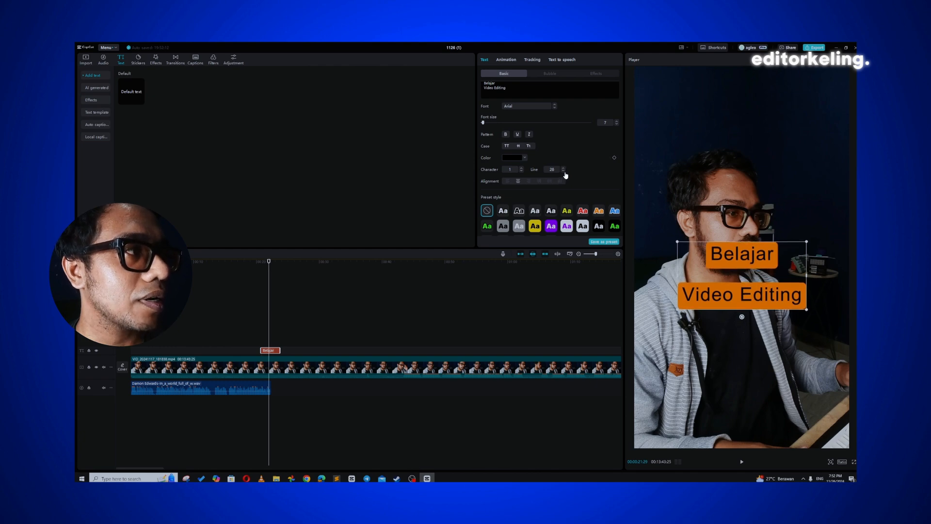
left_click(563, 172)
left_click(564, 171)
left_click(563, 171)
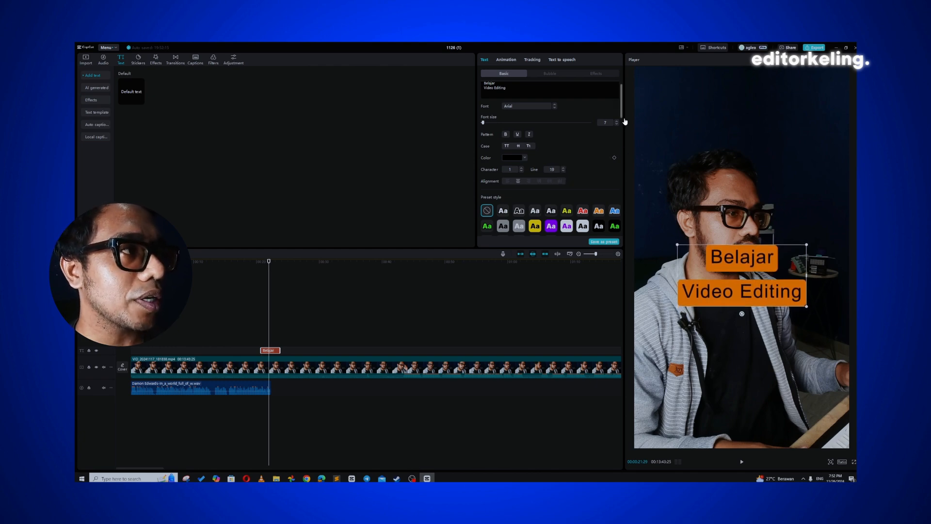
Turn on the title's glow and set the glow color to light gray.
scroll(533, 145, "down", 5)
left_click(484, 139)
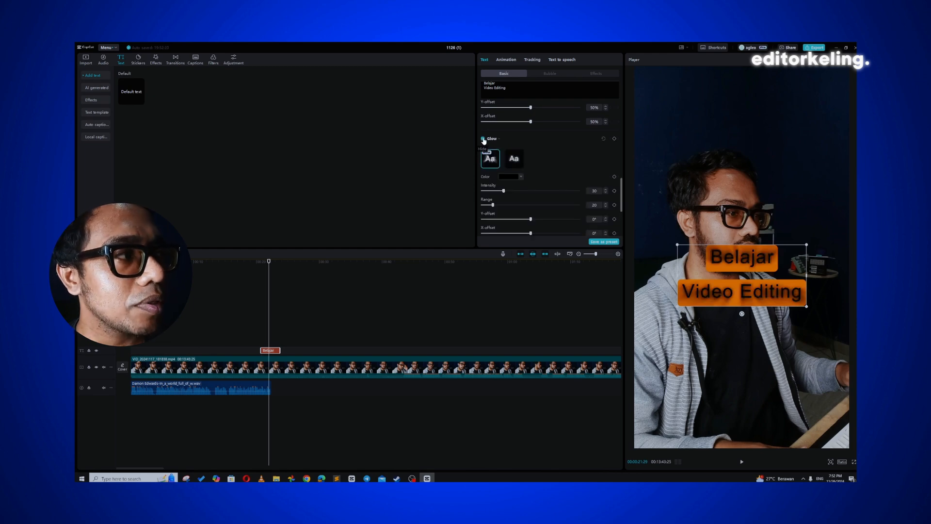
left_click(483, 140)
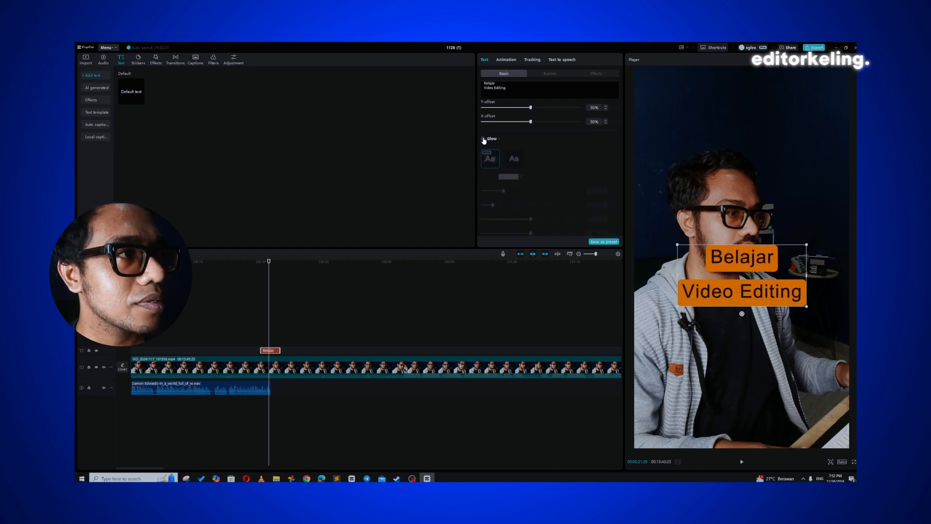
left_click(483, 140)
left_click(512, 179)
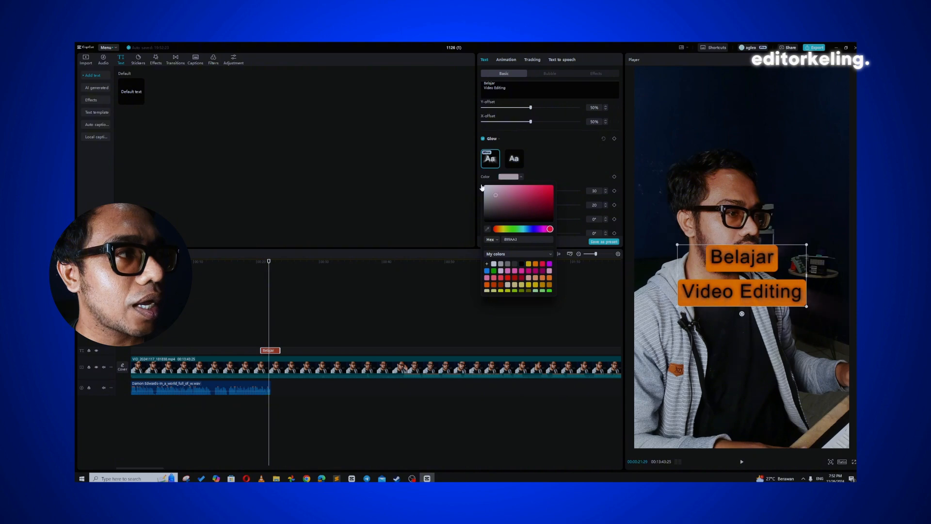
left_click(556, 152)
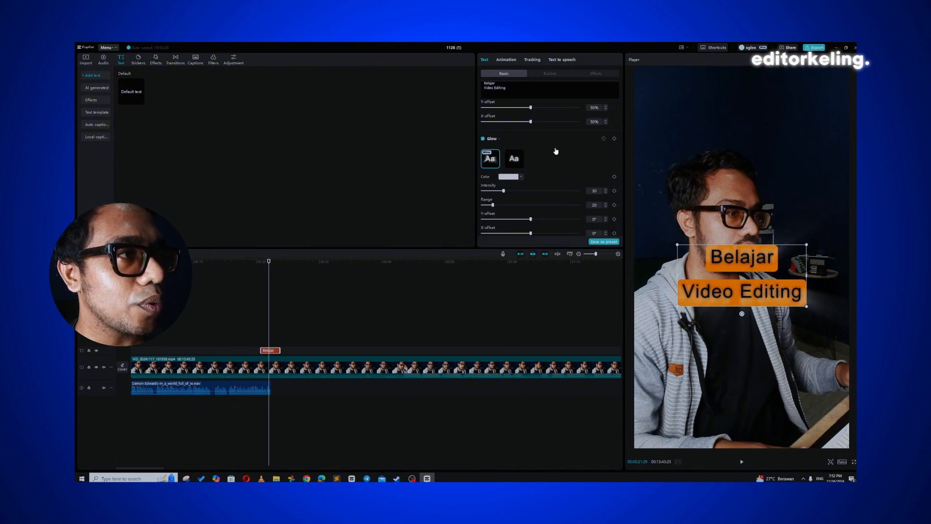
Compare the two glow styles on the title and keep the second one.
left_click(518, 162)
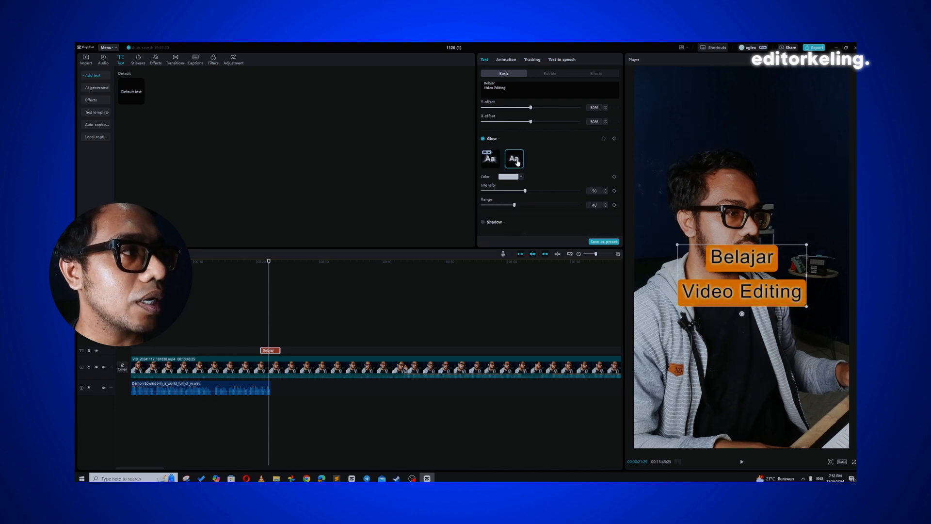
left_click(490, 165)
left_click(512, 166)
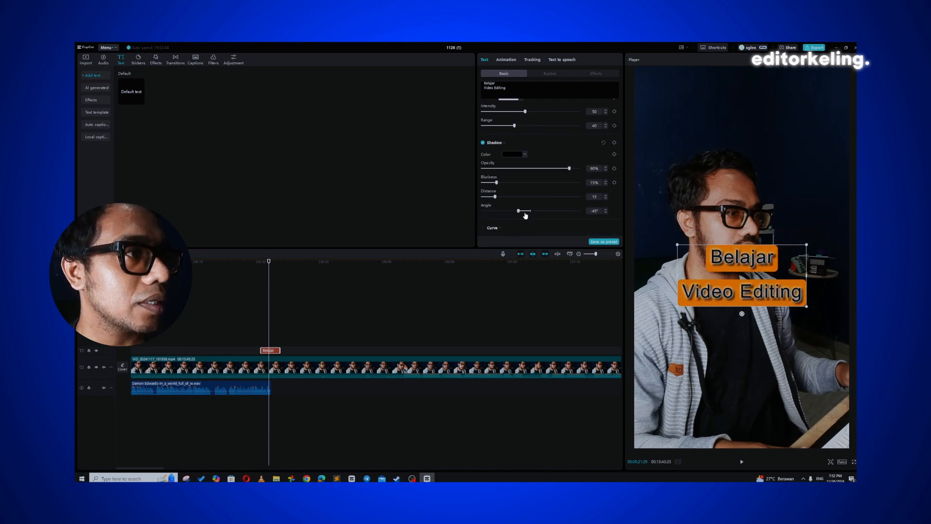
Give the title a black shadow with a 0° angle and about 27% blurriness.
left_click_drag(518, 212, 530, 215)
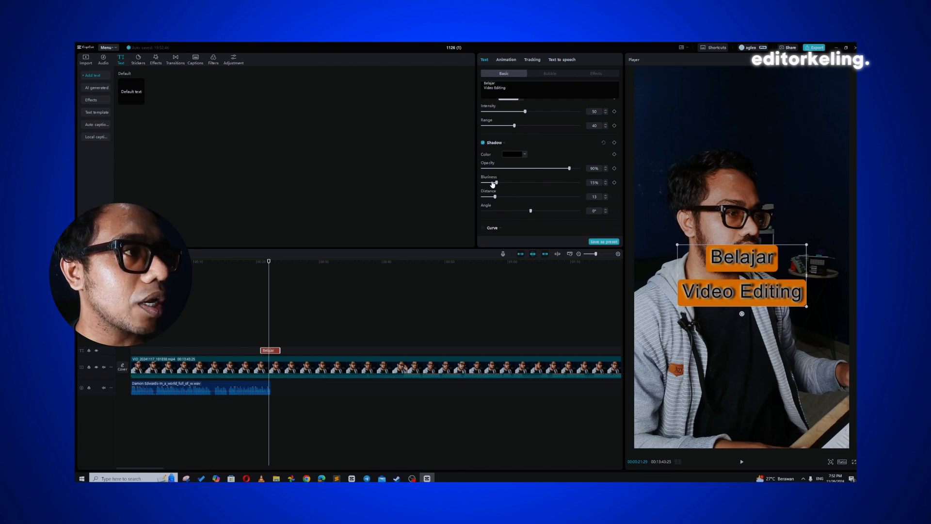
mouse_move(492, 184)
left_mouse_down()
mouse_move(533, 184)
mouse_move(509, 186)
left_mouse_up()
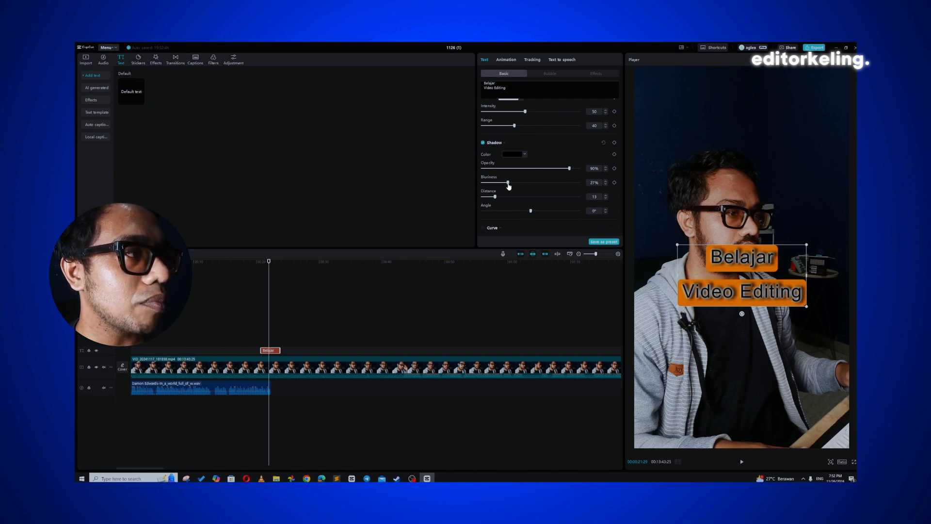
scroll(514, 199, "down", 5)
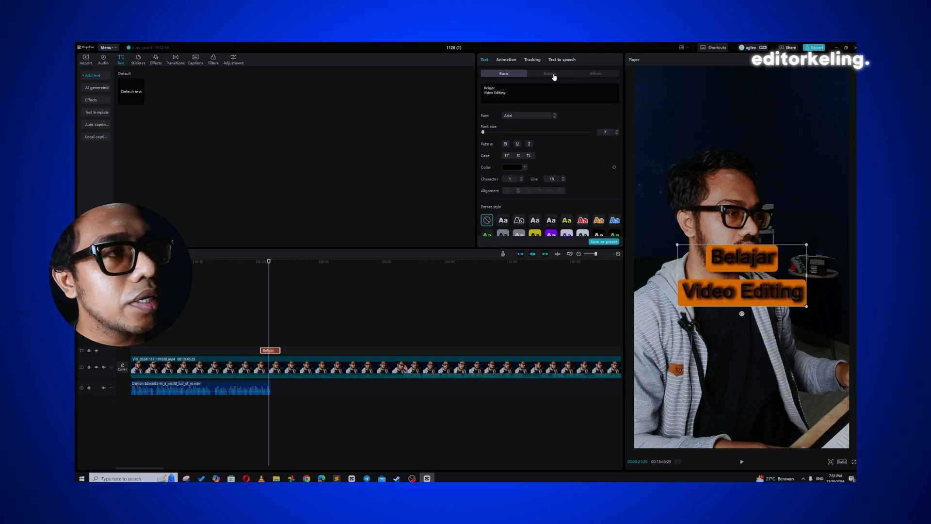
Try the rectangular halftone bubble behind the title, then apply the tall dotted cloud-shaped bubble instead.
left_click(551, 73)
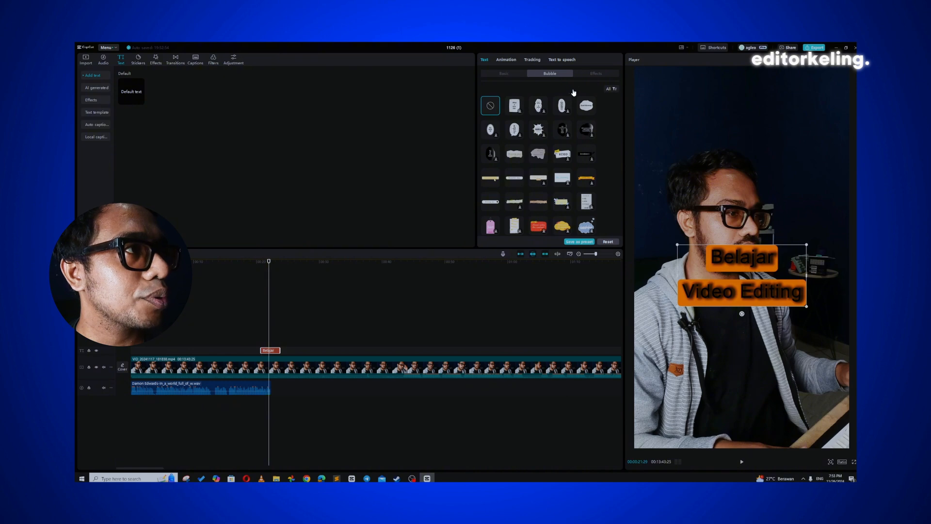
left_click(517, 104)
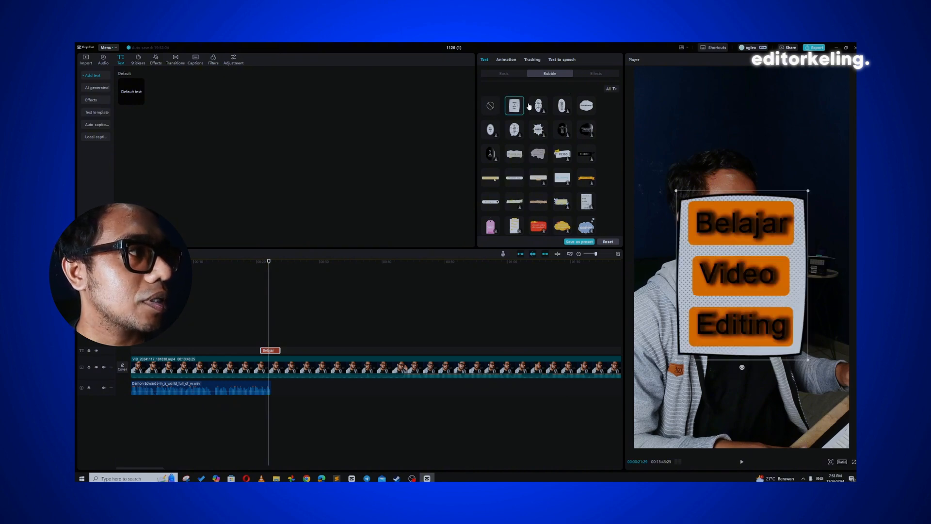
left_click(538, 106)
Turn off the title's orange background so only the bubble remains behind the text.
left_click(504, 74)
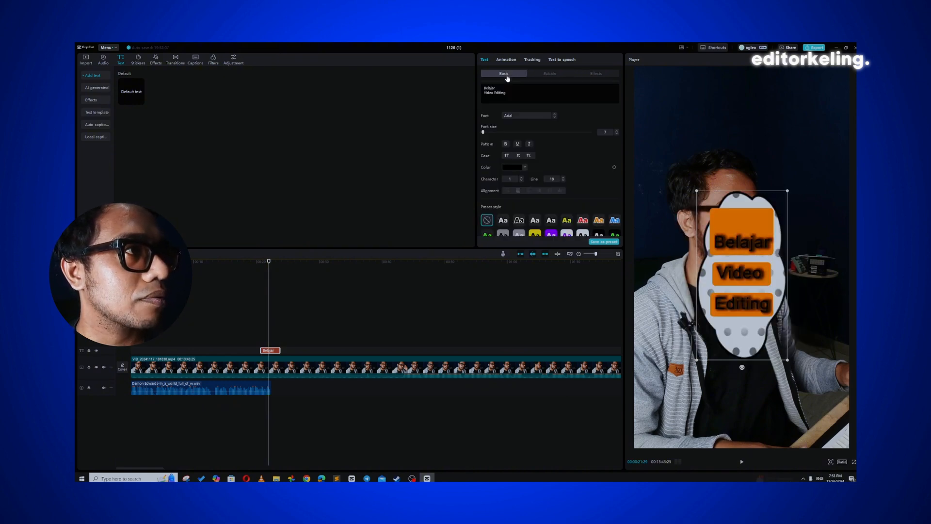
scroll(550, 149, "down", 5)
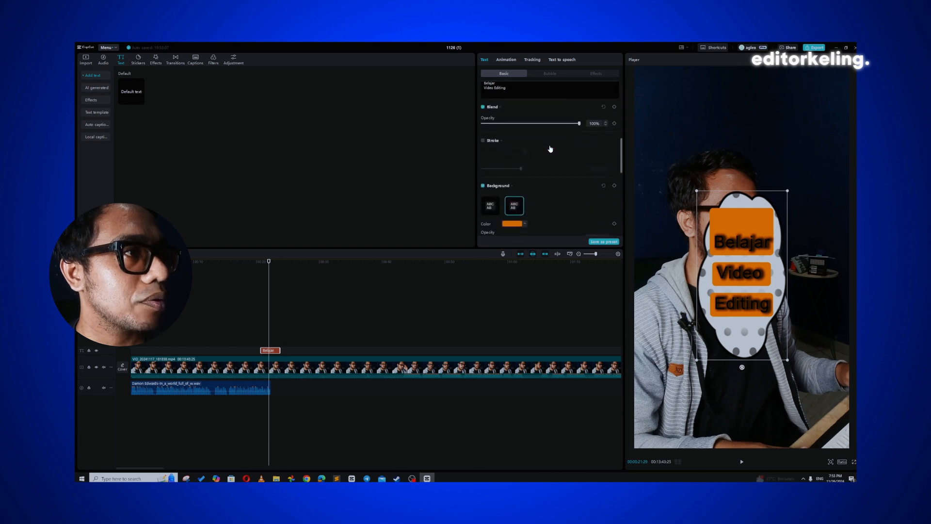
left_click(483, 144)
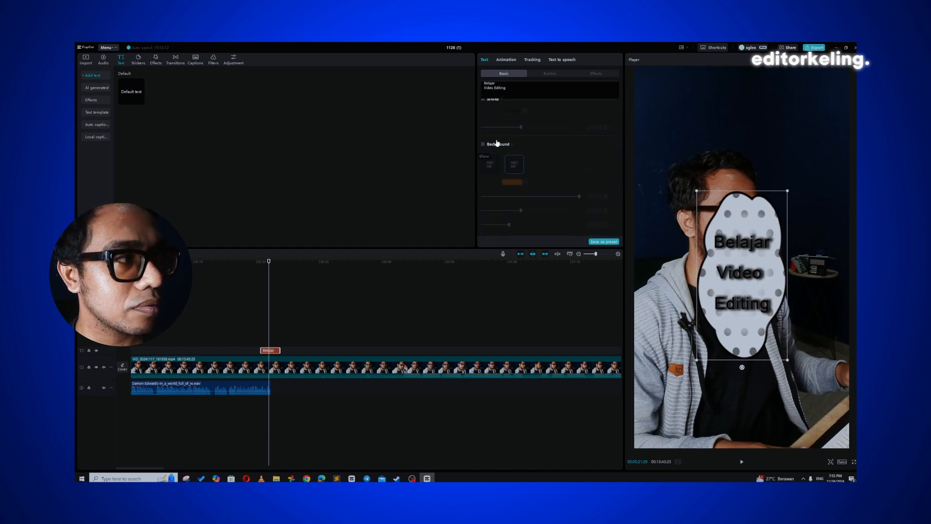
Try the plain white text presets on the title, then apply the yellow text preset with a black outline.
scroll(545, 135, "up", 5)
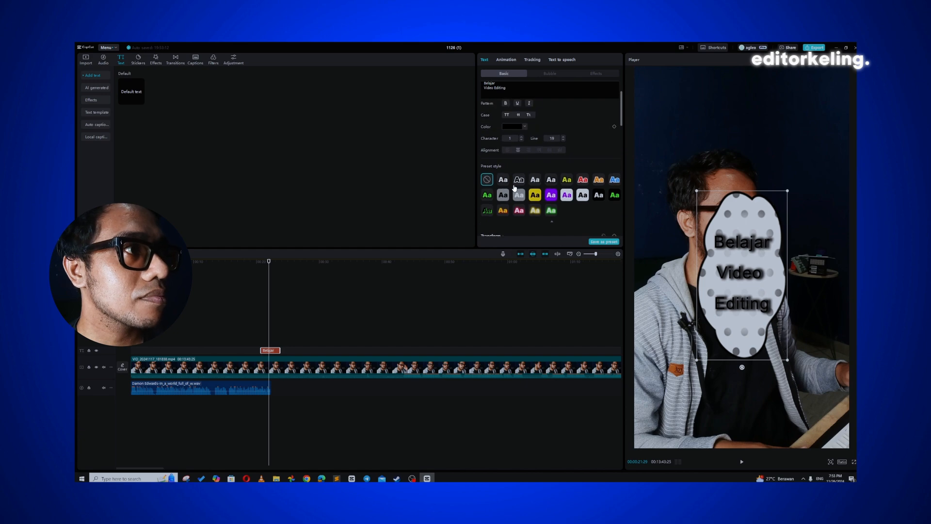
left_click(502, 181)
left_click(534, 181)
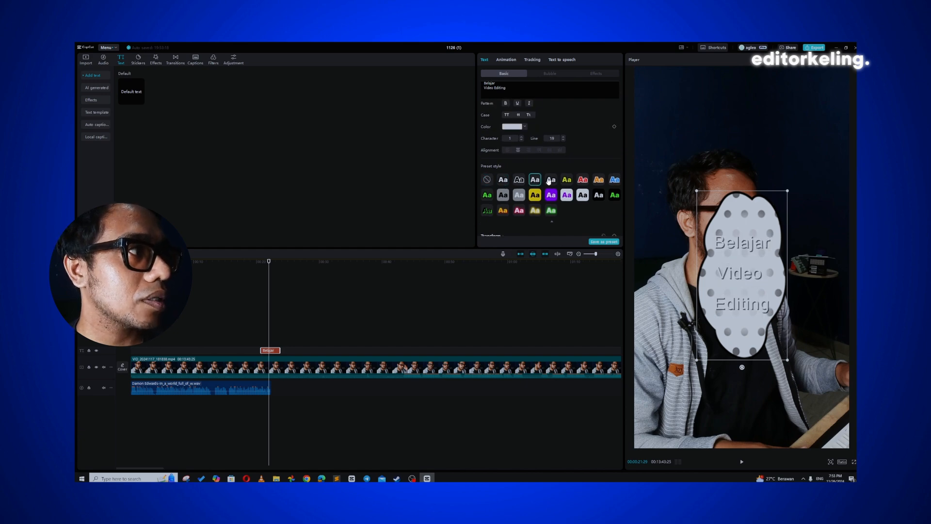
left_click(549, 180)
left_click(561, 181)
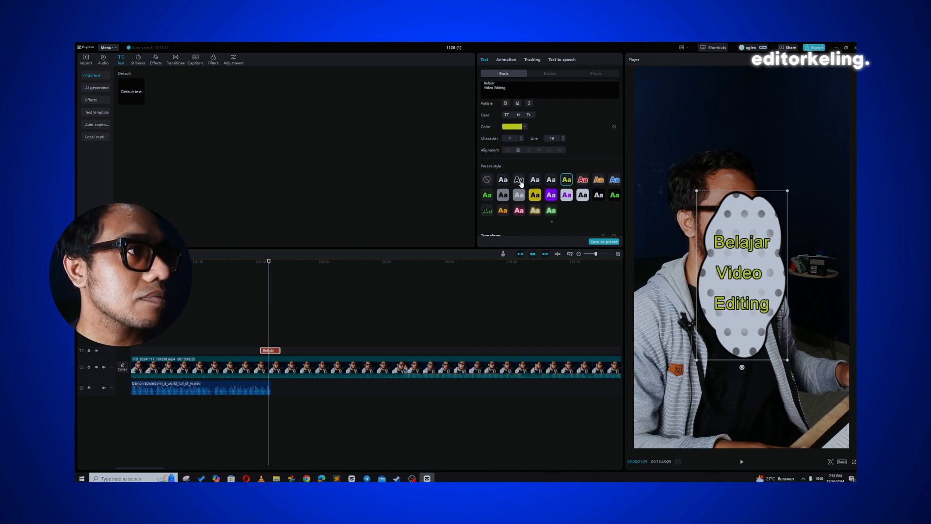
Try the torn-paper, NEXT banner and plain light rectangle bubbles behind the title.
left_click(550, 75)
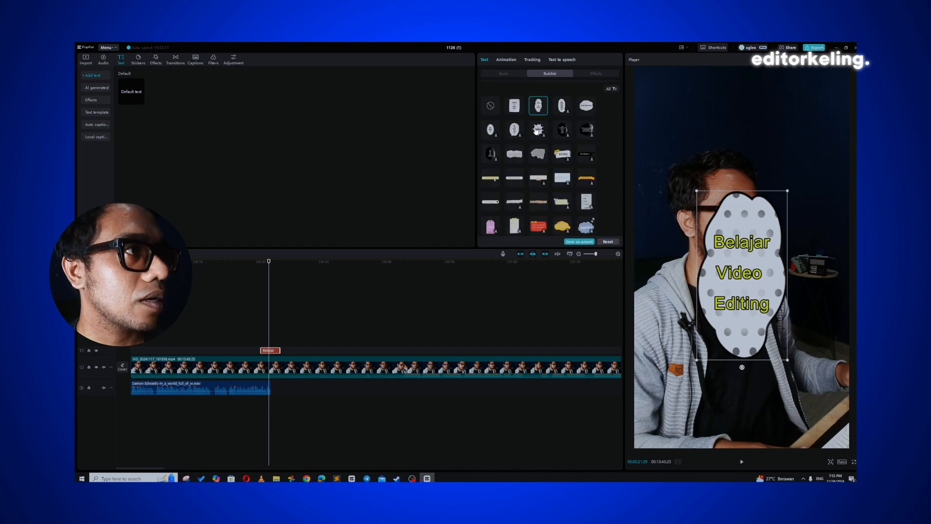
left_click(537, 130)
left_click(516, 156)
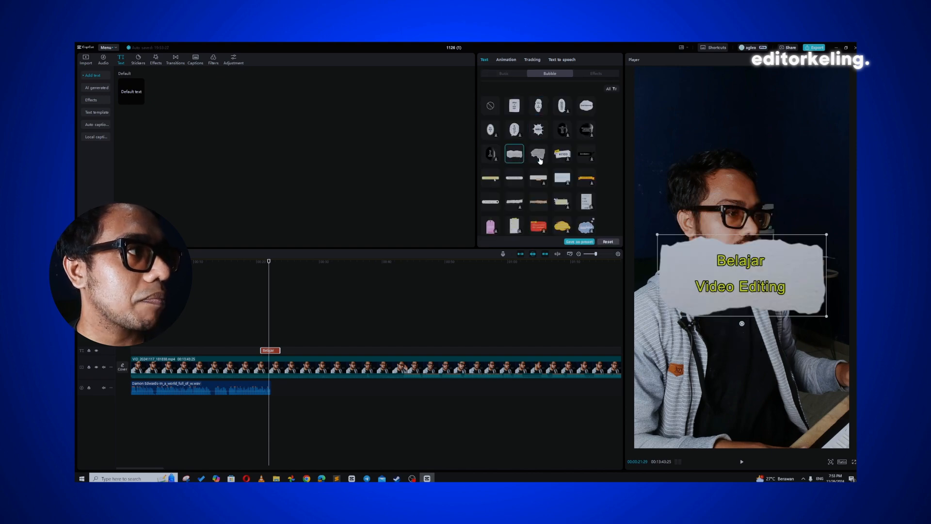
left_click(538, 178)
left_click(541, 203)
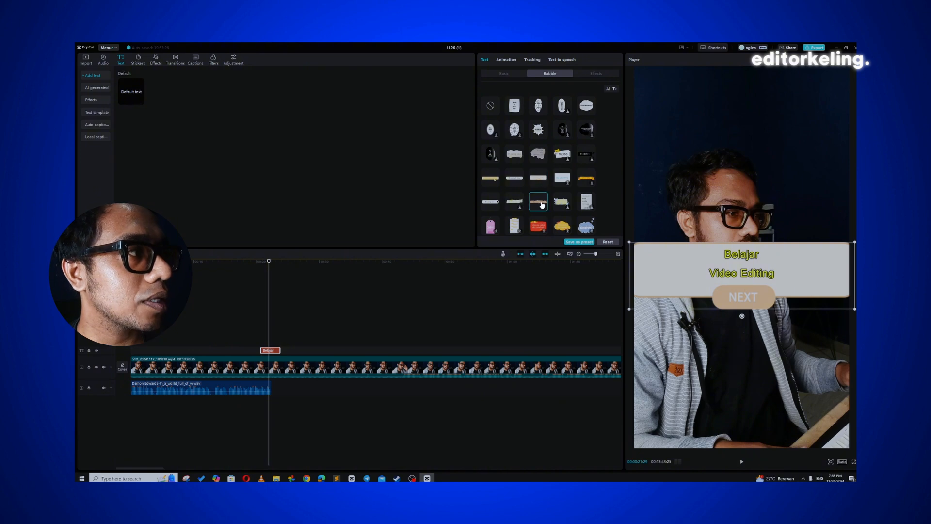
left_click(562, 182)
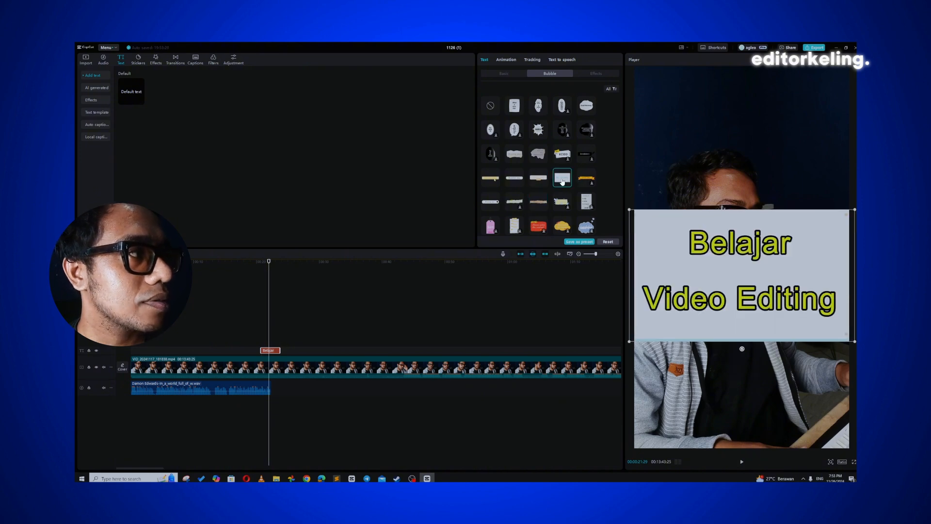
Apply the yellow cloud NOTE bubble after trying the red one, then shrink the title and move it to the frame's lower left.
scroll(571, 180, "down", 1)
left_click(515, 169)
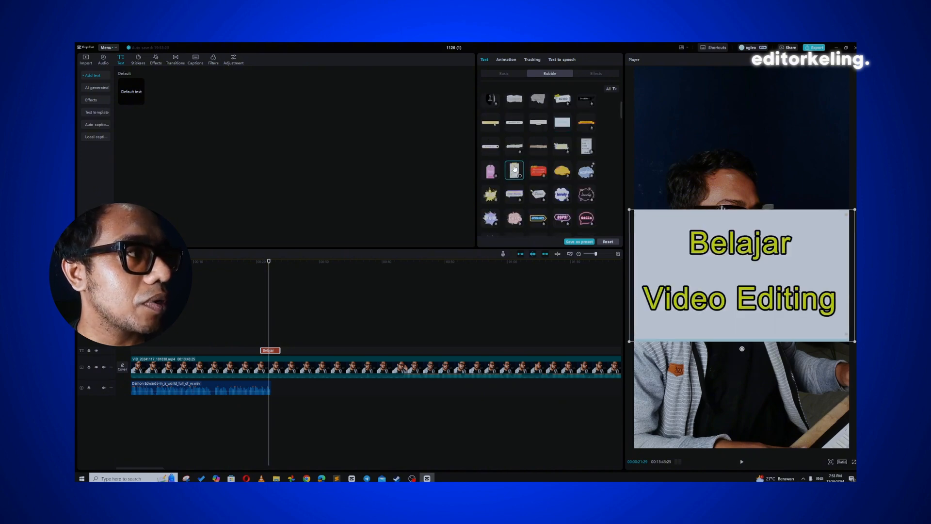
left_click(539, 173)
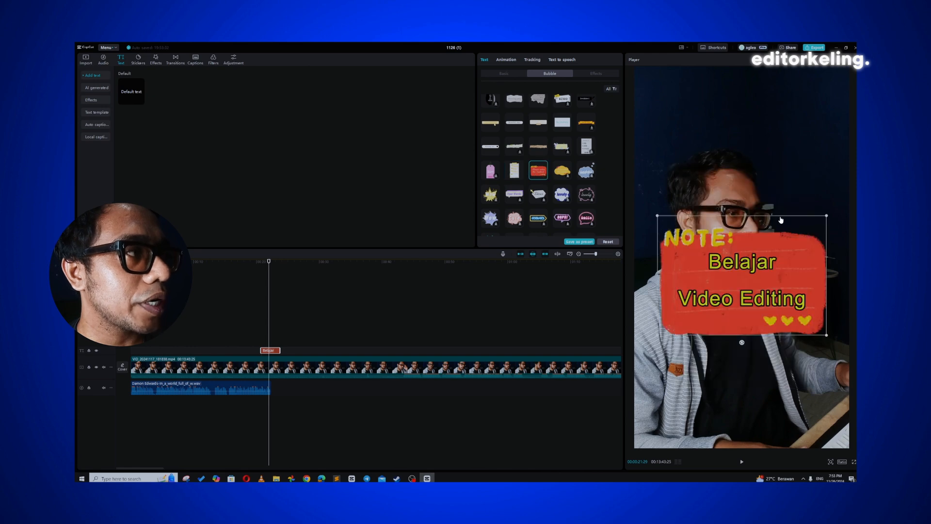
left_click(564, 172)
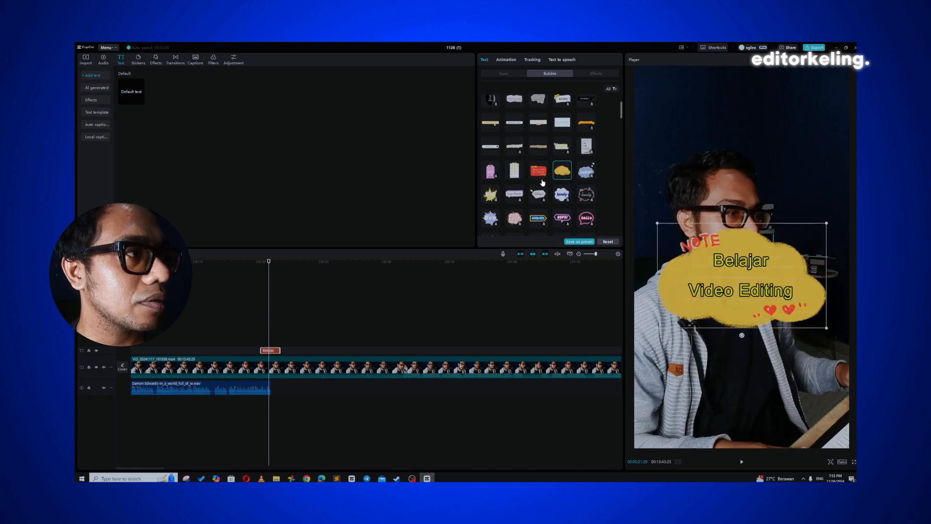
left_click_drag(827, 224, 768, 248)
left_click_drag(724, 278, 701, 384)
Try the flower-topped circle and vertical neon bubbles, then apply the pink dashed speech bubble to the title.
left_click(562, 192)
scroll(561, 190, "down", 5)
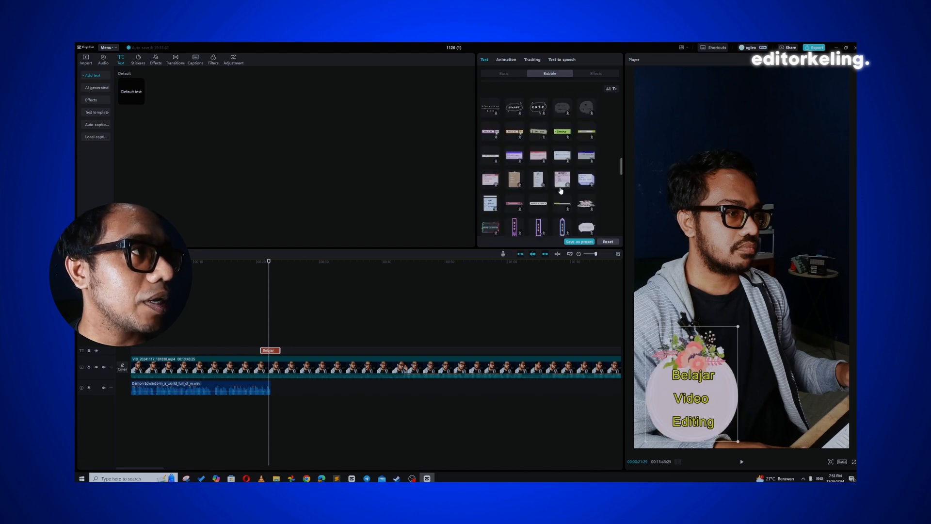
left_click(563, 225)
scroll(562, 224, "down", 2)
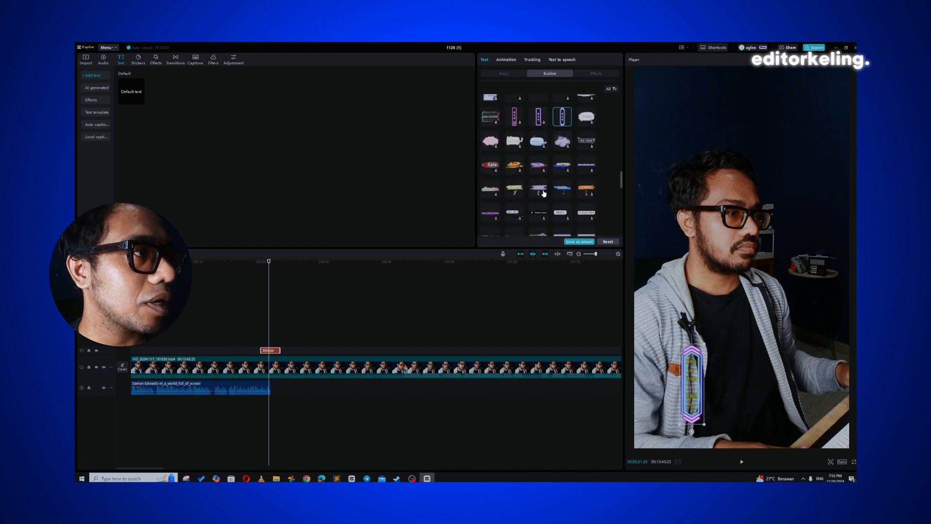
left_click(542, 193)
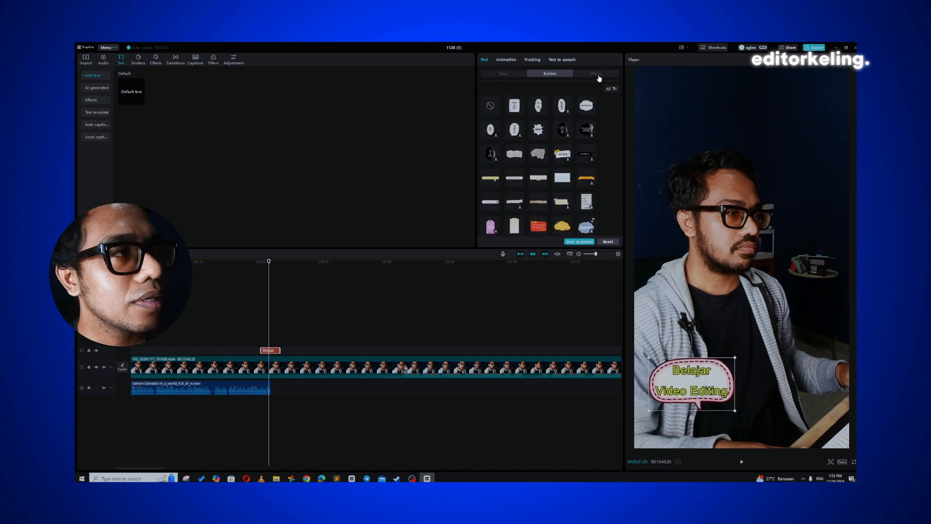
Compare several white ART text effects on the title and keep the one with a dark shadow.
left_click(597, 74)
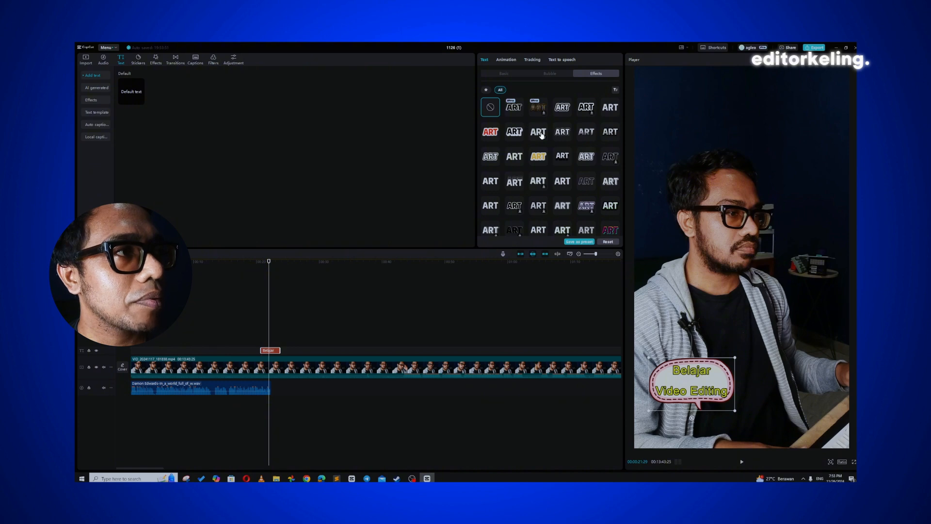
left_click(539, 133)
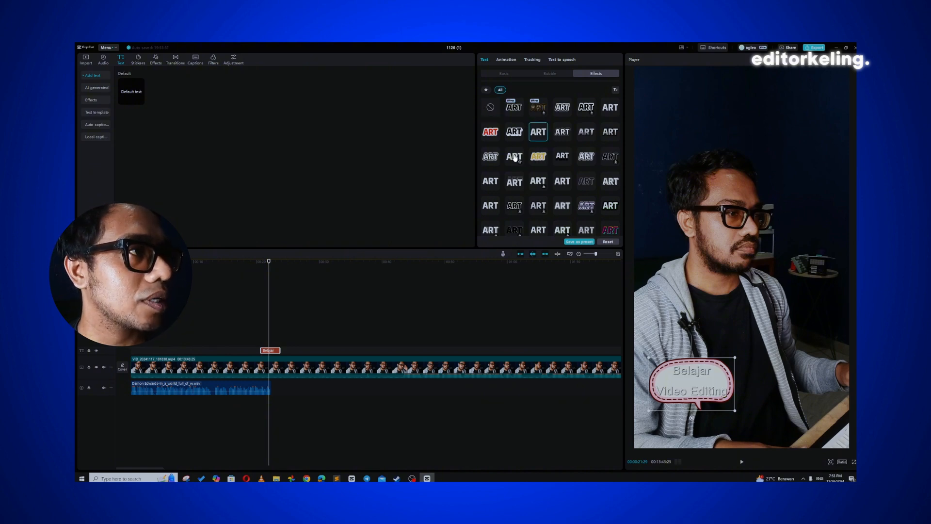
scroll(515, 158, "down", 1)
left_click(539, 203)
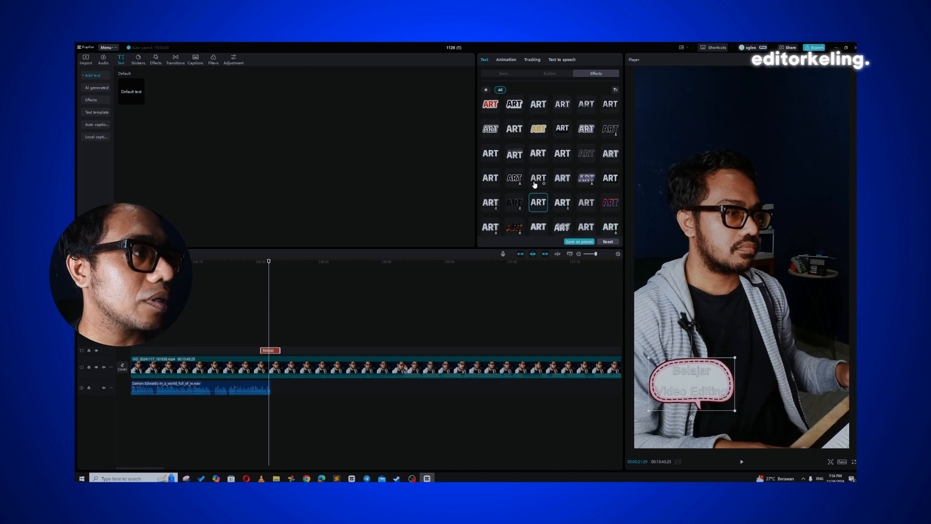
left_click(541, 157)
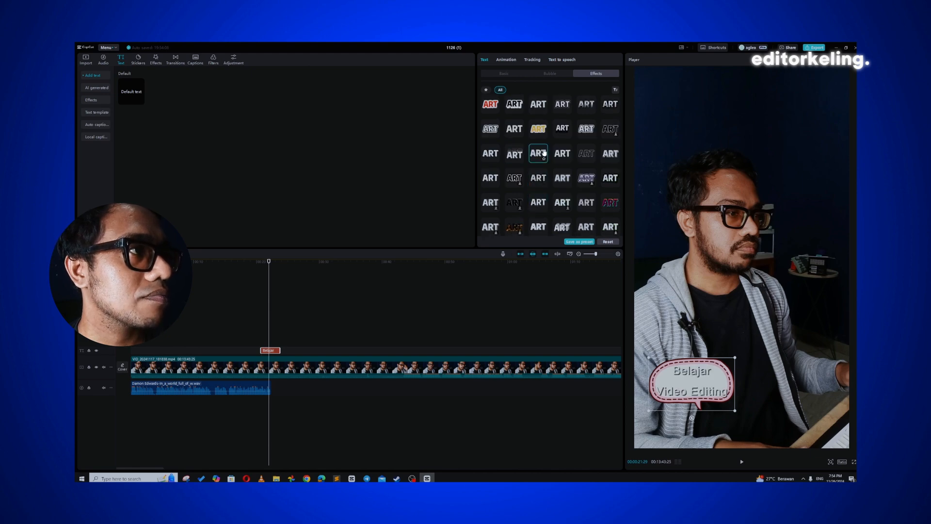
Remove the pink speech bubble from behind the title.
left_click(553, 77)
scroll(625, 181, "down", 1)
left_click_drag(619, 176, 623, 84)
left_click(489, 107)
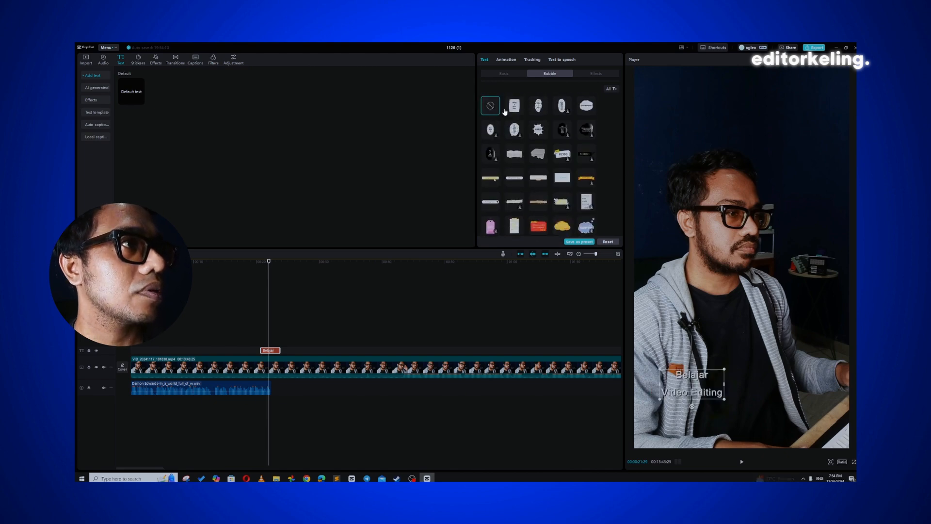
Try a few other text effects on the title, then apply the multicoloured ART effect with differently coloured letters.
left_click(586, 75)
left_click(565, 206)
left_click(581, 207)
scroll(582, 206, "down", 2)
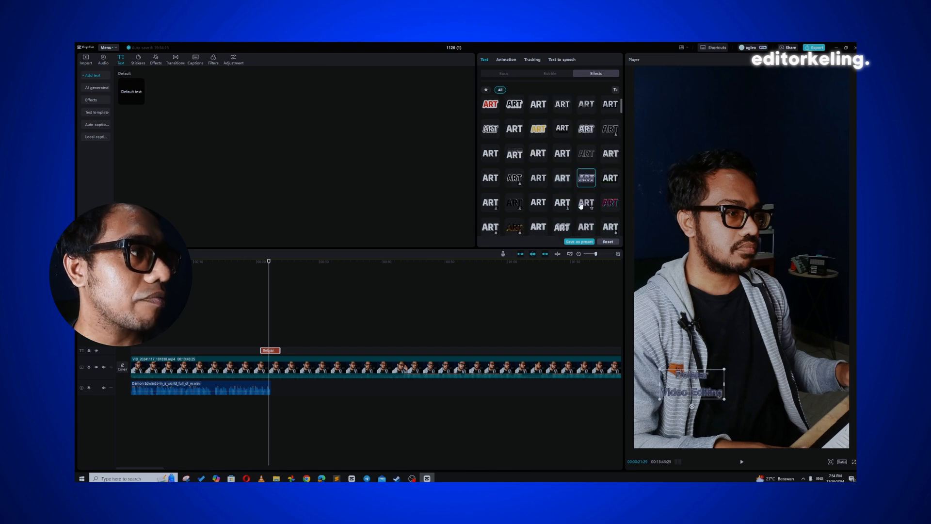
left_click(585, 207)
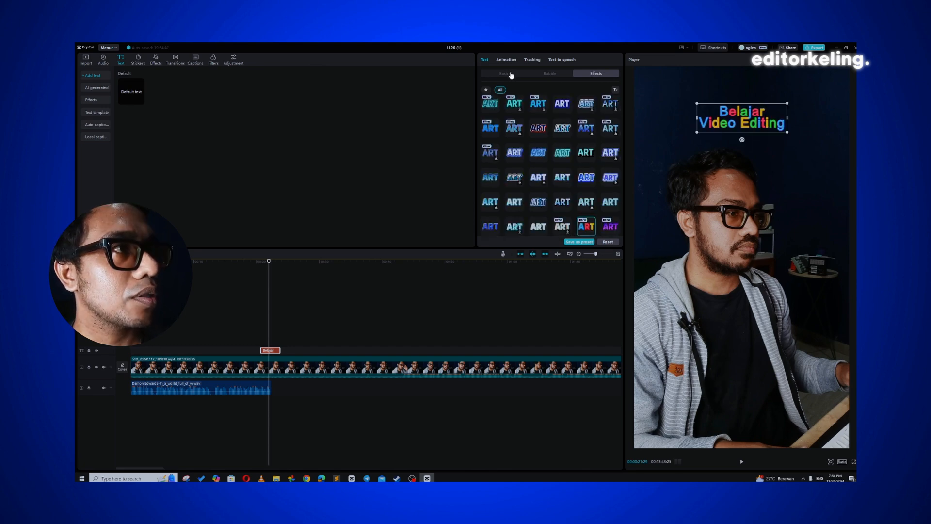
Extend the end of the title clip on the timeline to a little over twice its length for an animation.
left_click(509, 76)
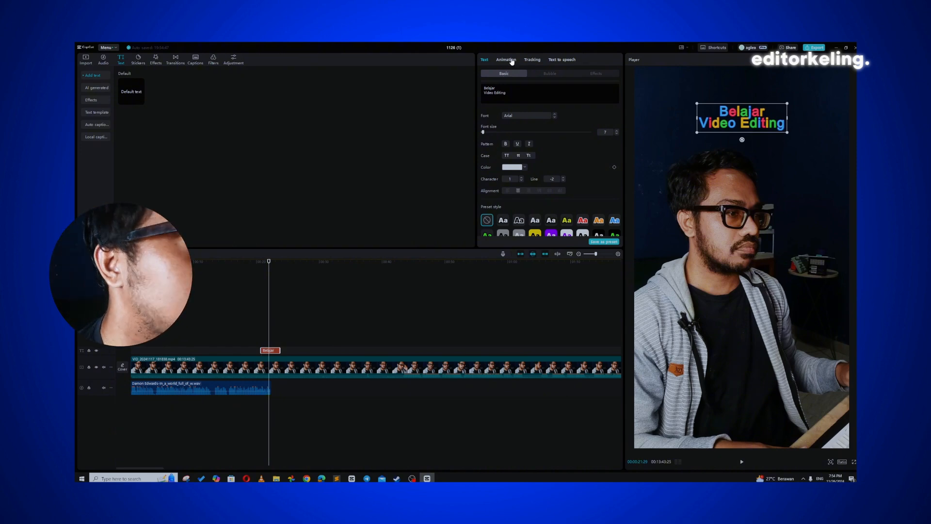
left_click(512, 61)
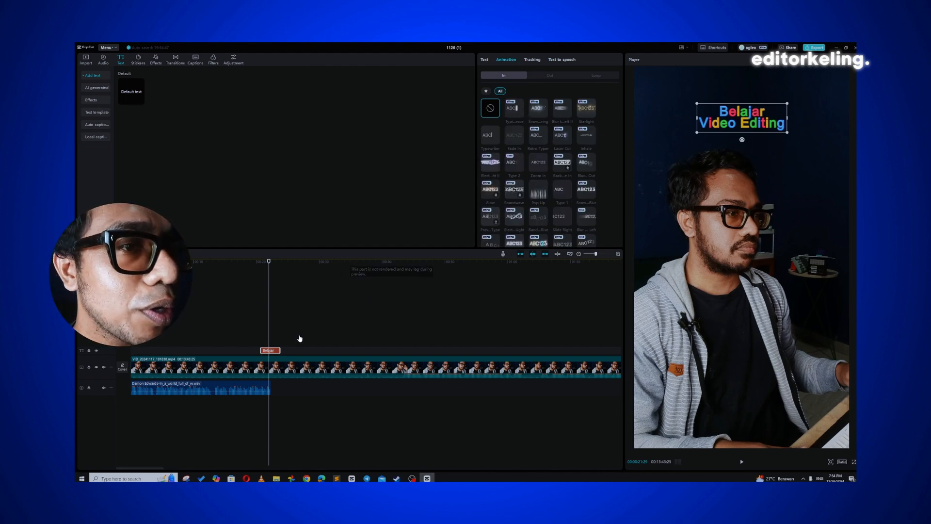
left_click_drag(280, 350, 306, 350)
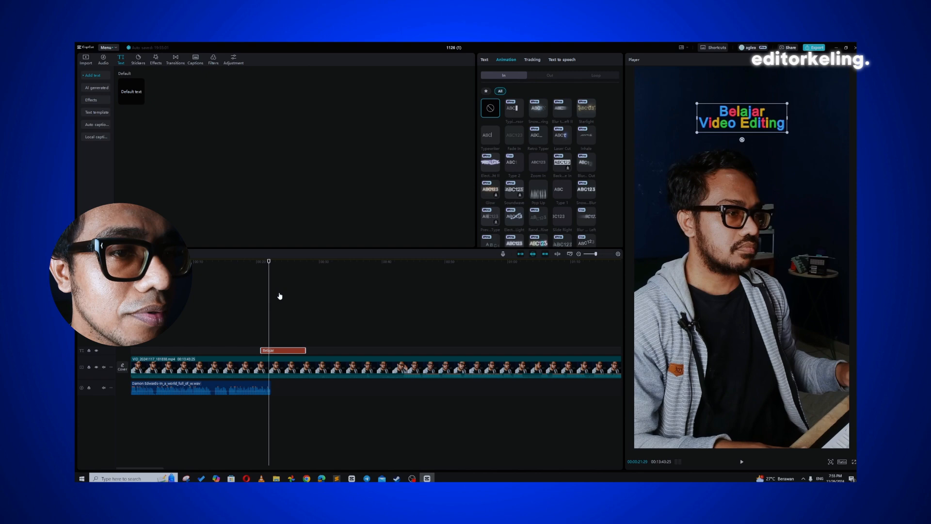
Apply the Typewriter In animation to the title and play it back from the clip's start.
left_click(261, 262)
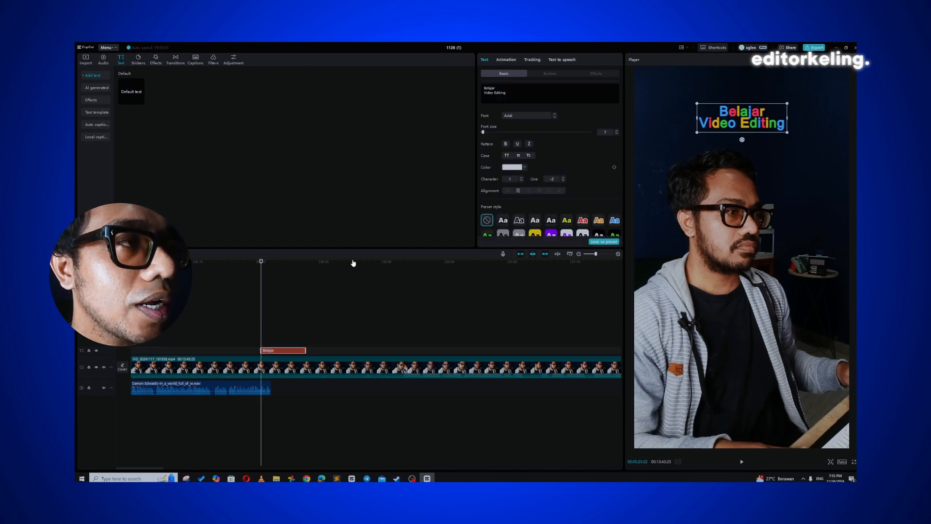
left_click(507, 60)
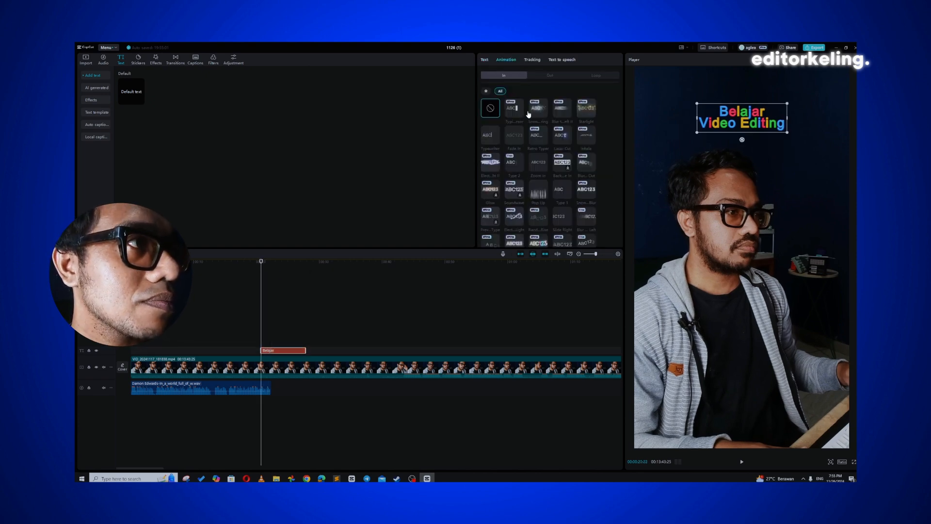
left_click(490, 140)
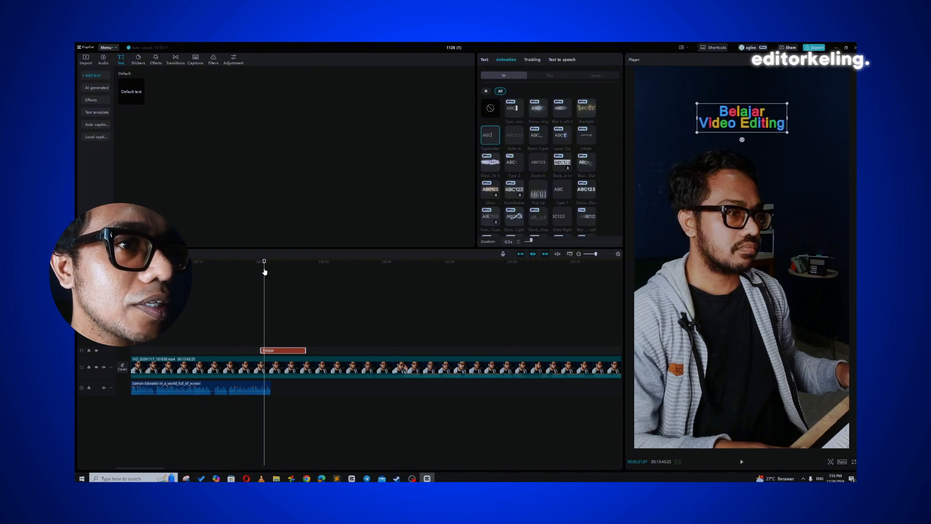
left_click_drag(264, 270, 261, 264)
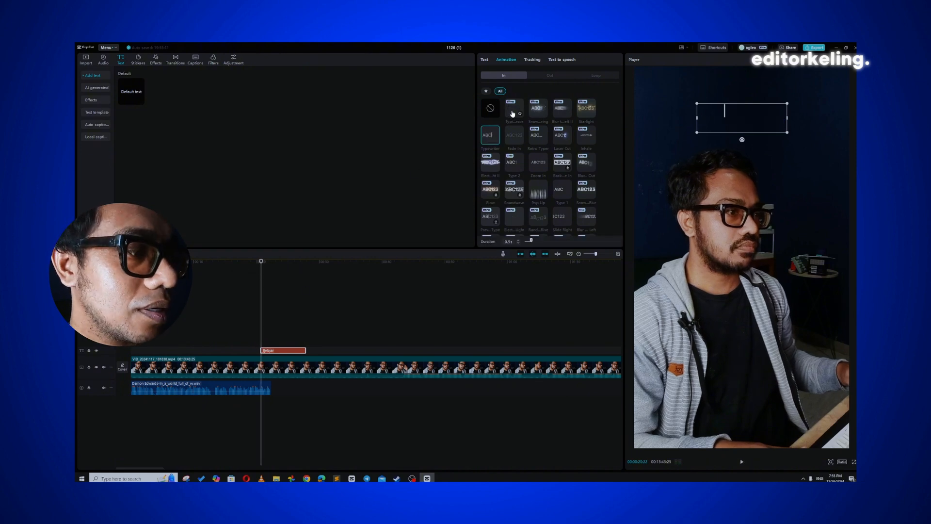
key("space")
key("space")
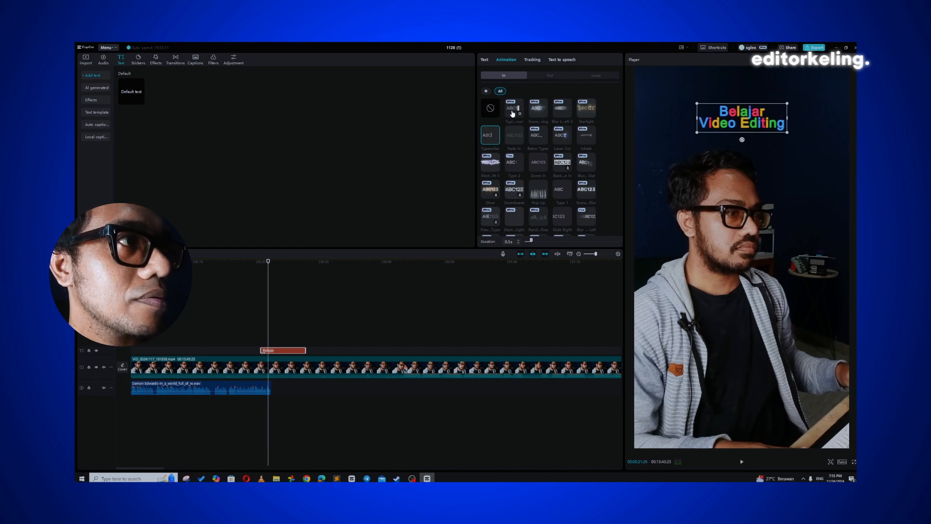
Try the Retro Typer, Zoom In and Soundwave In animations on the title.
left_click(532, 150)
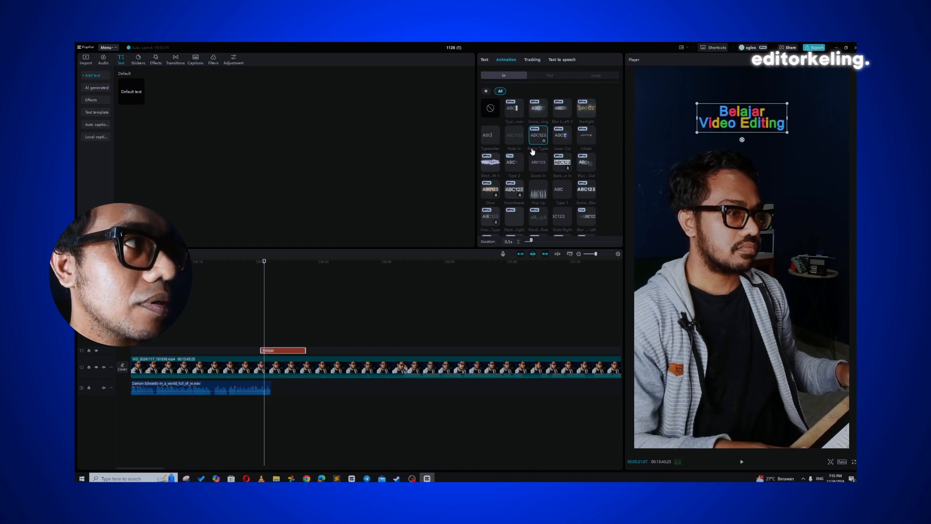
left_click(534, 164)
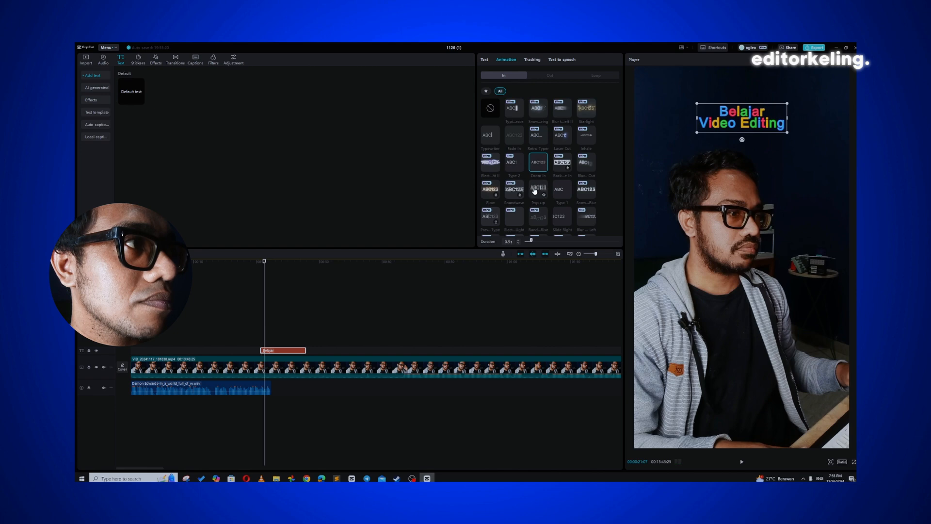
left_click(514, 189)
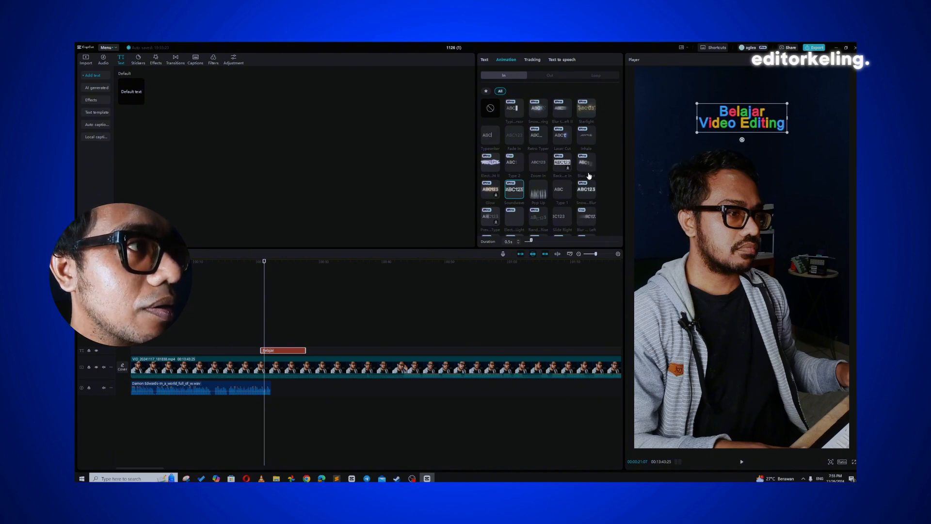
Apply the In animation whose name starts with "Rand" to the title and set its duration to 1.2 s.
scroll(588, 182, "down", 4)
left_click(588, 189)
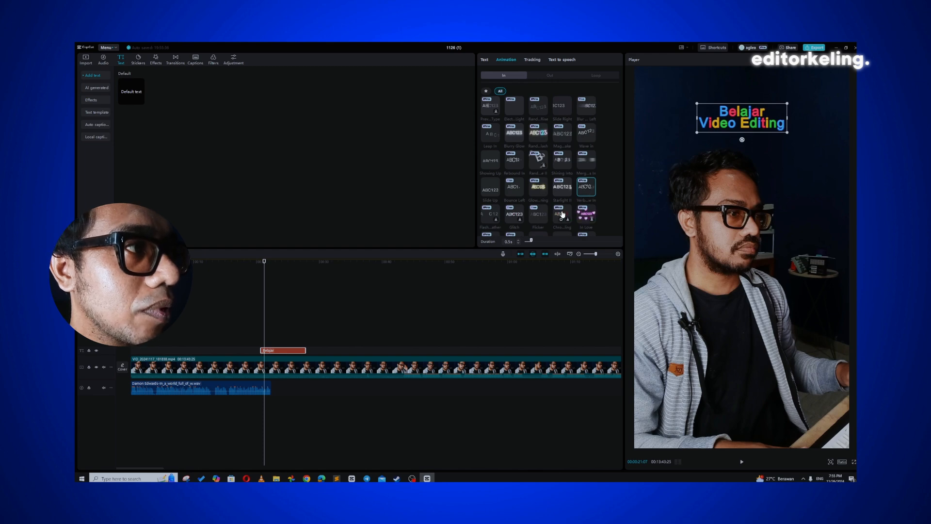
scroll(562, 214, "down", 1)
scroll(566, 214, "down", 1)
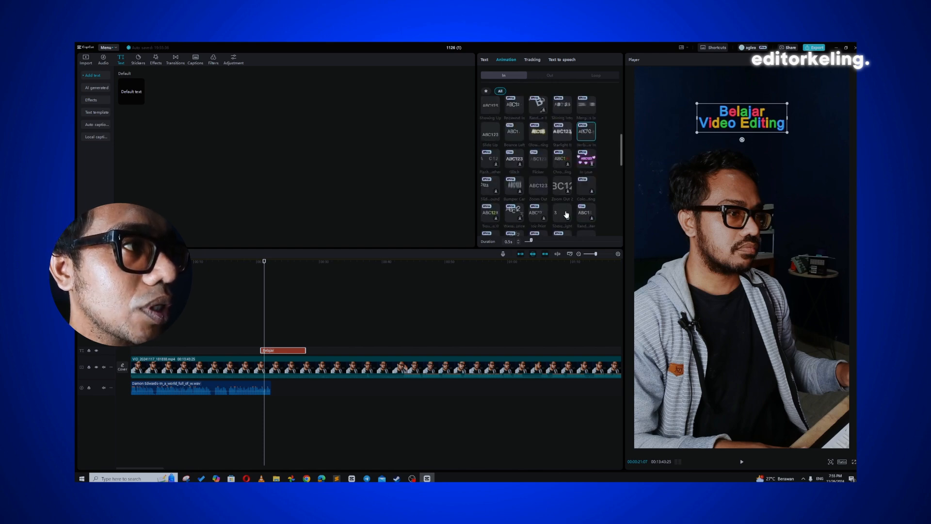
scroll(566, 214, "down", 2)
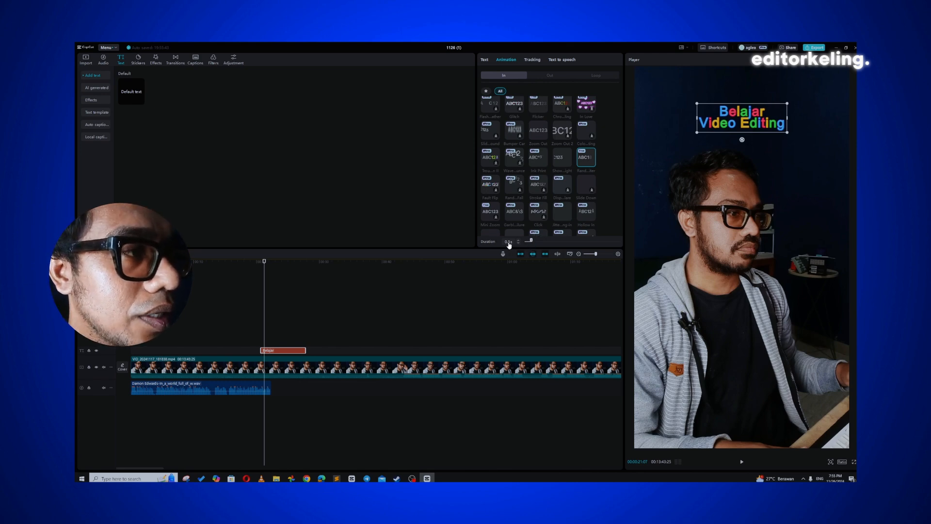
left_click_drag(533, 242, 541, 242)
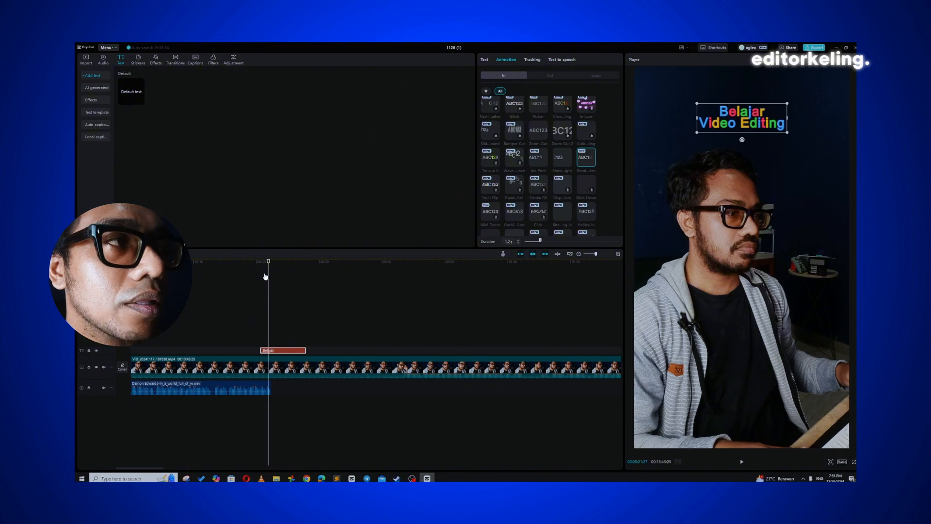
Give the title an Out animation, trying Typewriter first and keeping the one whose name starts with "Rand".
left_click_drag(264, 268, 296, 268)
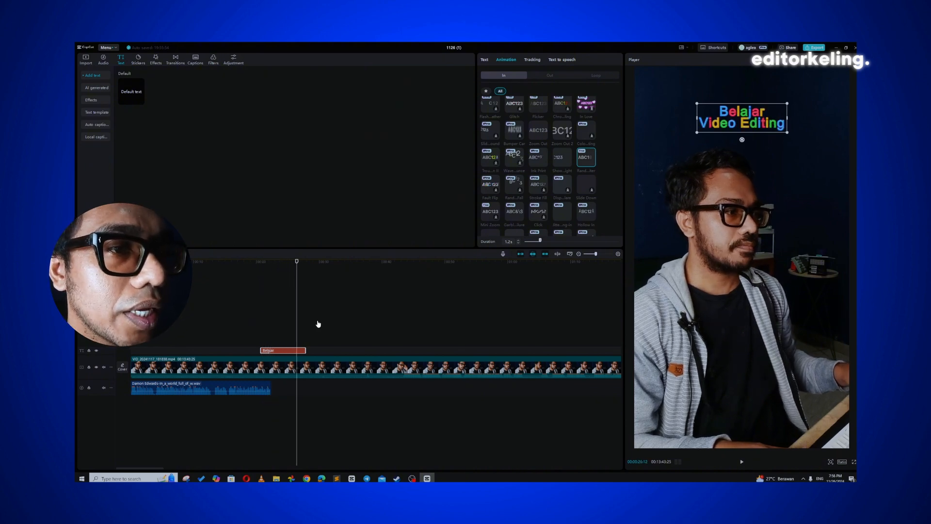
left_click(284, 350)
left_click(506, 59)
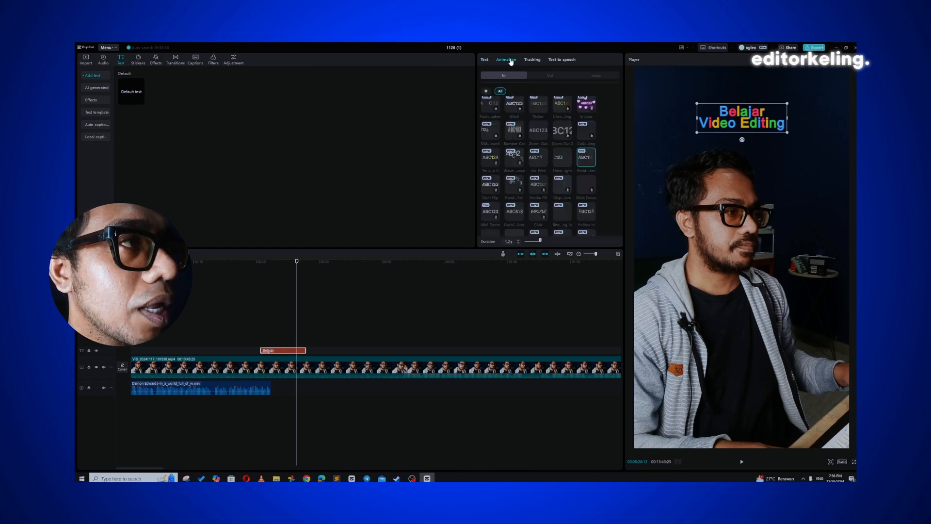
left_click(554, 78)
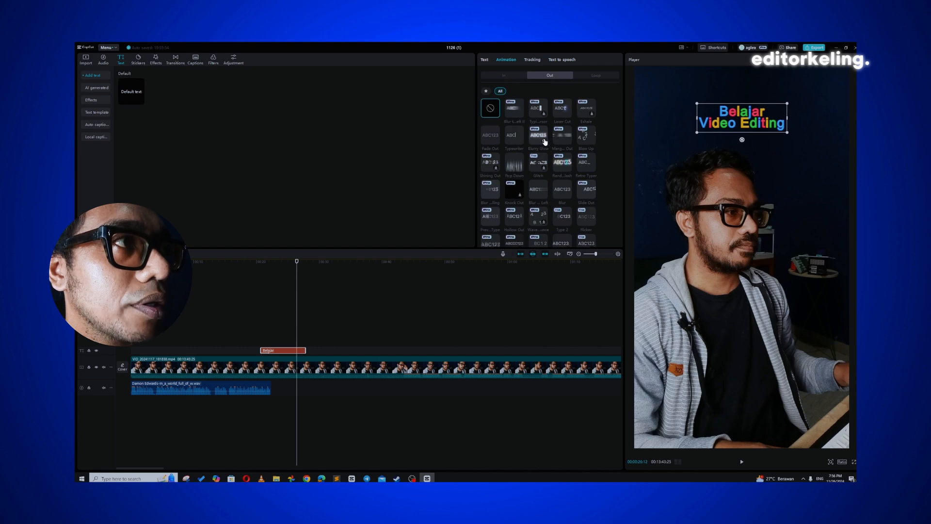
left_click(516, 138)
left_click(563, 165)
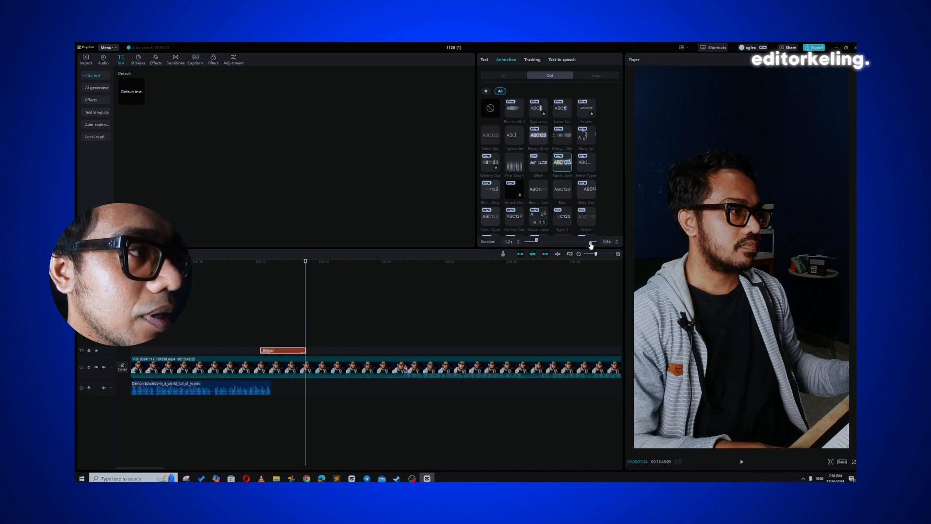
Extend the end of the title clip on the timeline to a little over twice its length and open its Loop animations.
left_click(597, 75)
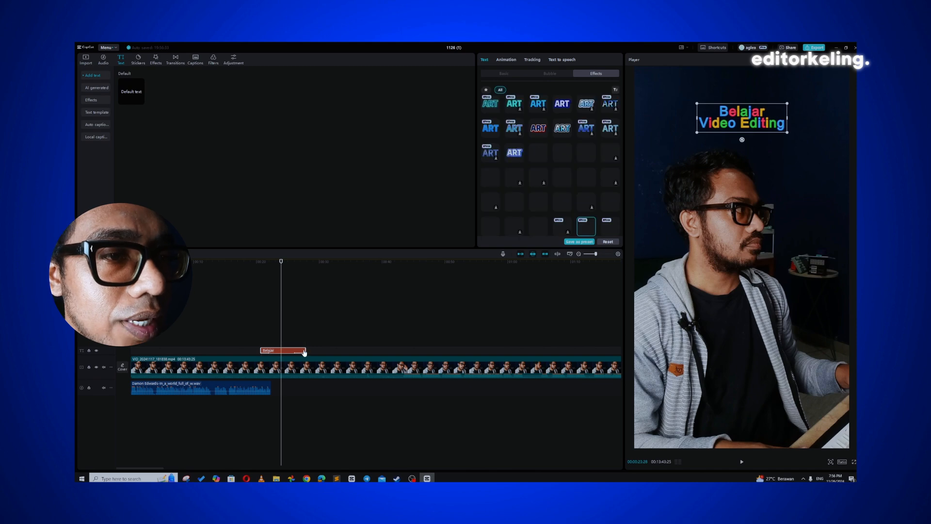
left_click_drag(306, 350, 371, 350)
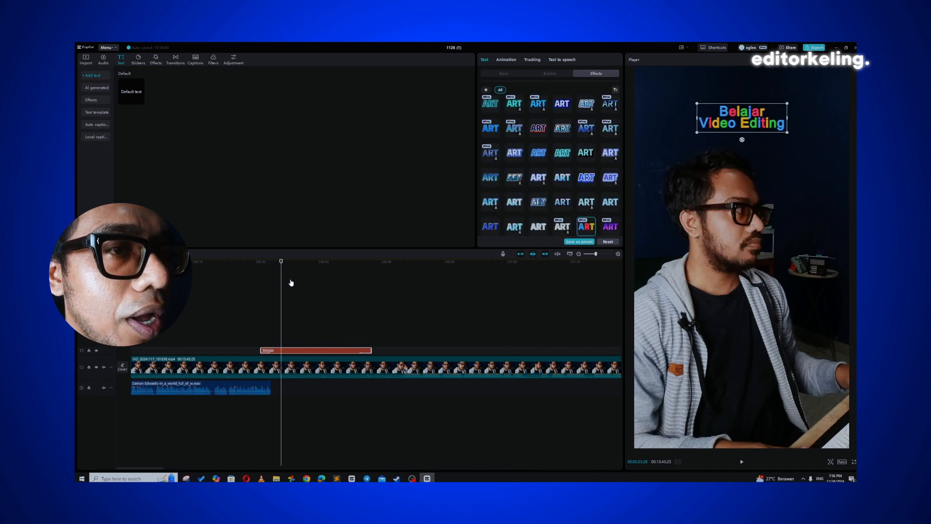
left_click_drag(282, 263, 325, 269)
left_click(506, 59)
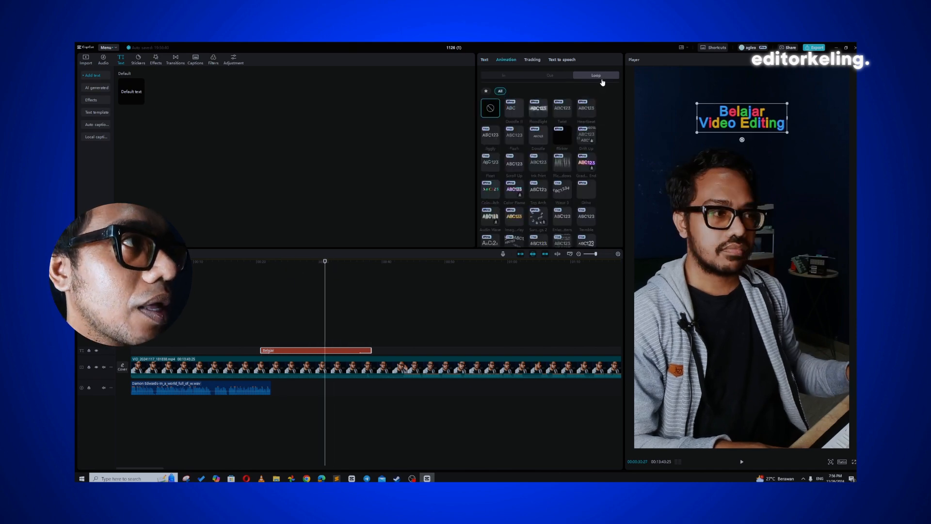
Try several Loop animations on the title, including the circular one, and keep Jiggly with its speed set to 4.1.
left_click(488, 138)
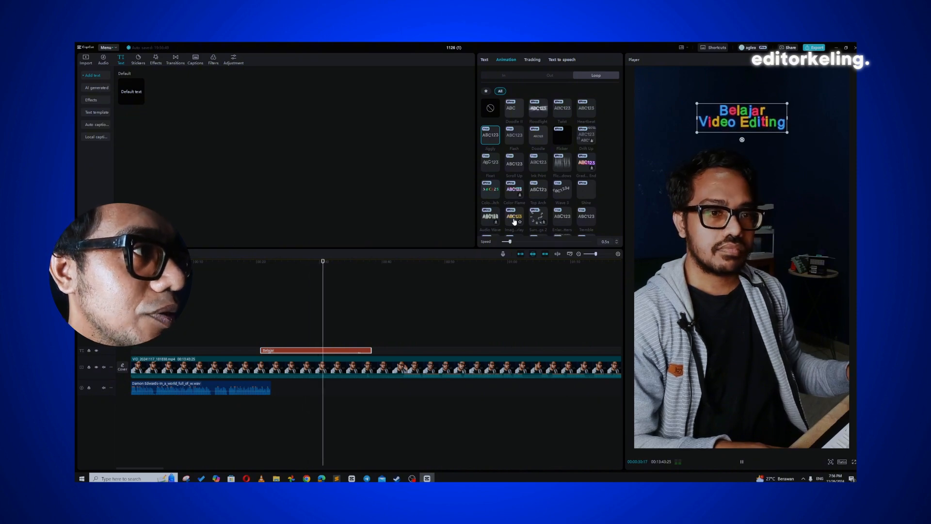
left_click(538, 219)
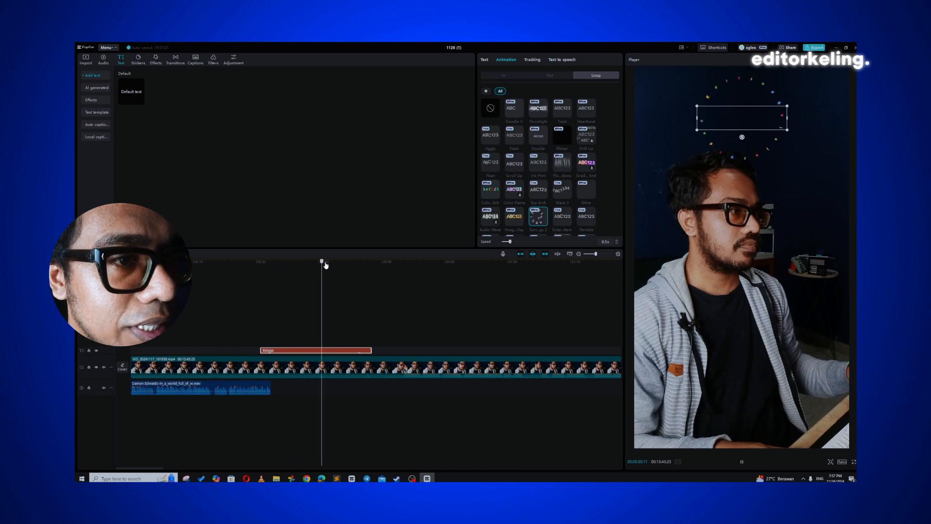
left_click(328, 265)
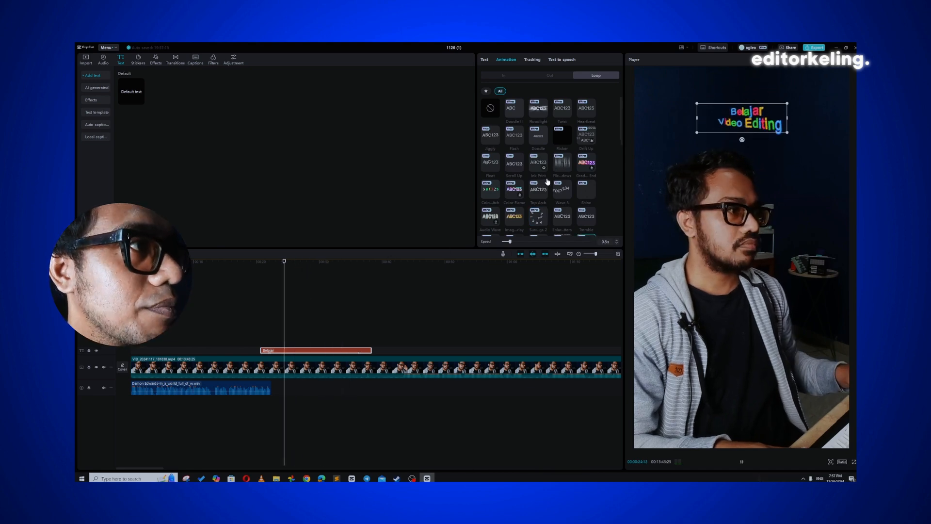
left_click(491, 143)
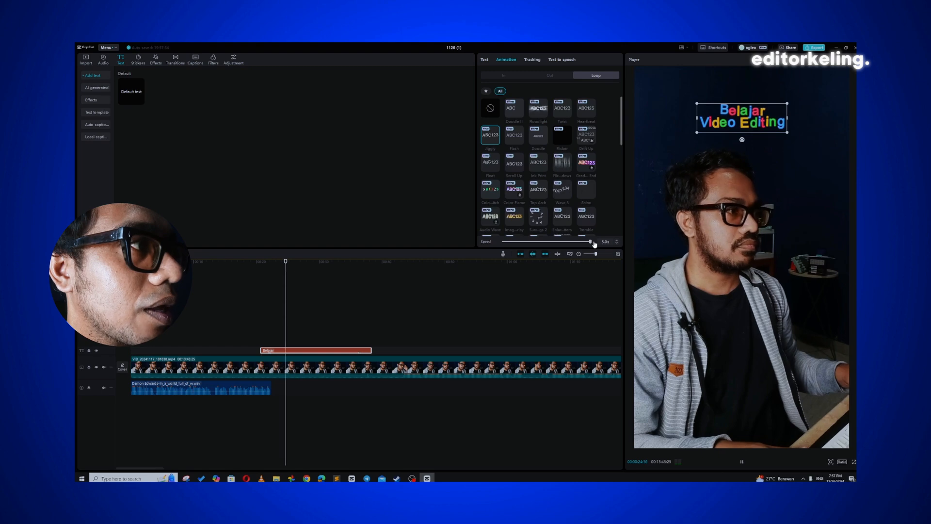
left_click_drag(590, 242, 503, 243)
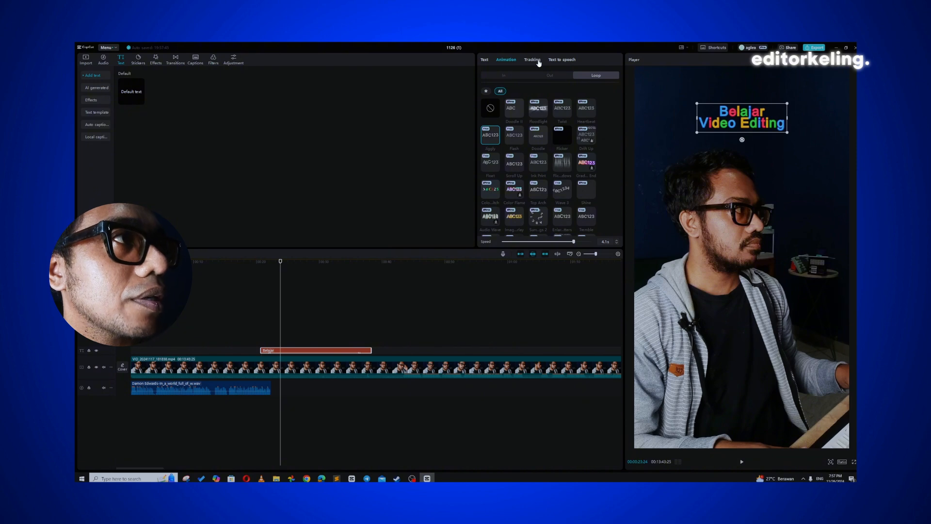
Try motion tracking on the title over the original video and leave it without starting the tracker.
left_click(531, 59)
left_click(514, 93)
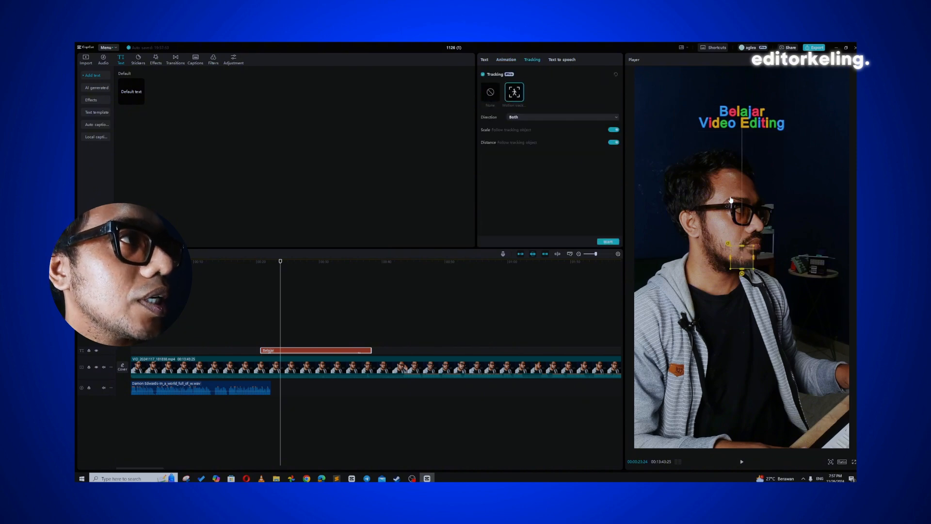
left_click(326, 332)
left_click(311, 352)
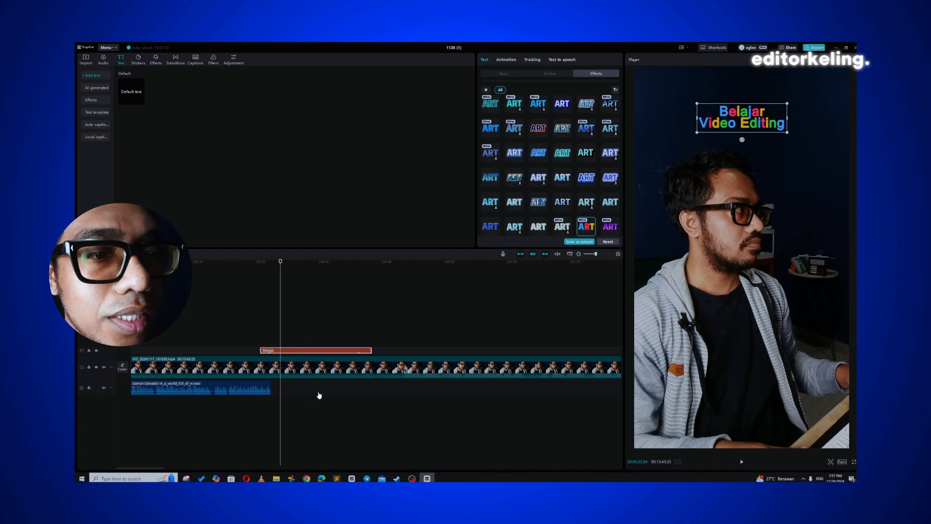
Switch to File Explorer and move its window over the middle of the editor to bring in new footage.
left_click(276, 478)
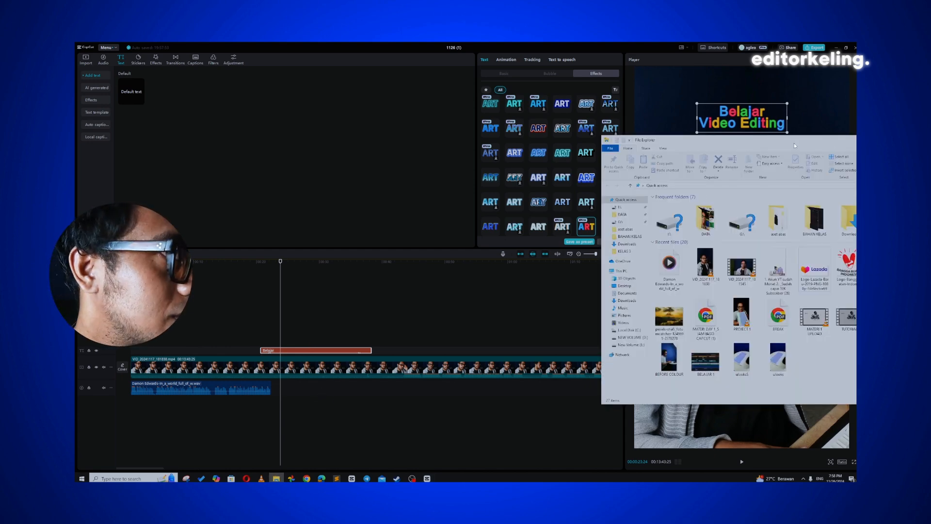
left_click_drag(795, 145, 597, 147)
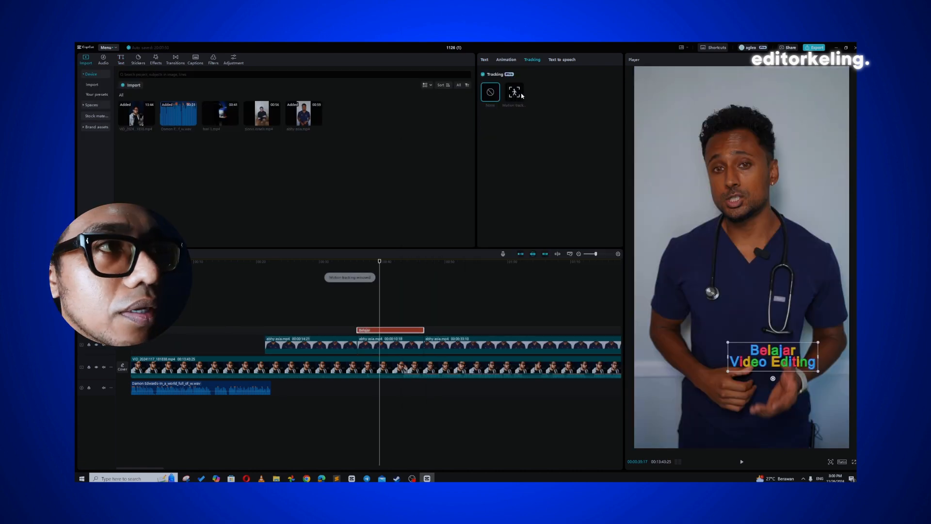
Turn on motion tracking for the title over the man in blue scrubs, keeping Both as the tracking direction.
left_click(515, 94)
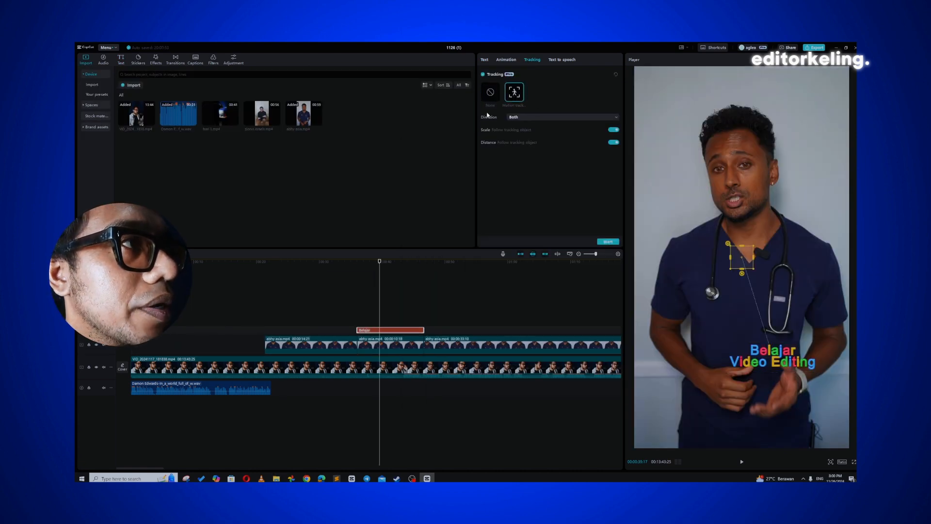
left_click(525, 118)
left_click(527, 119)
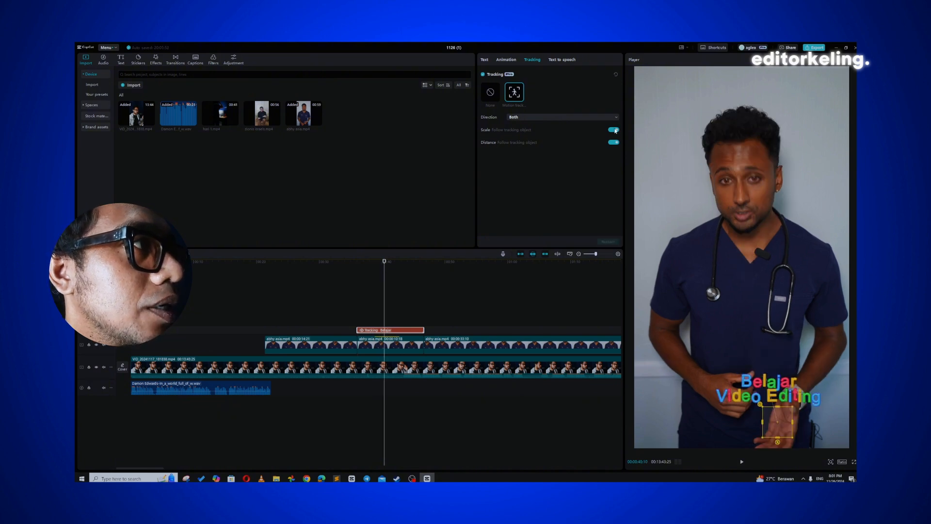
Turn off Scale and Distance following for the tracked title and play it back from near the clip's start.
left_click(614, 130)
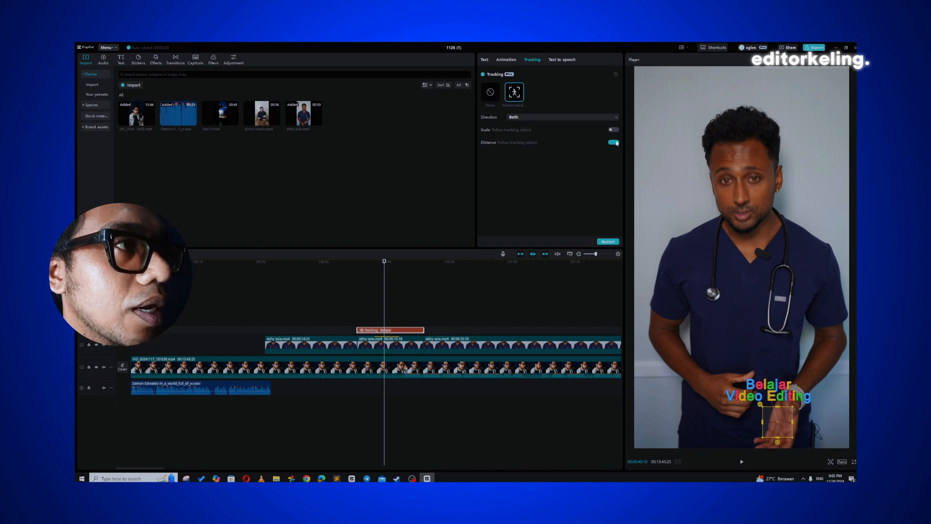
left_click(614, 143)
left_click(360, 276)
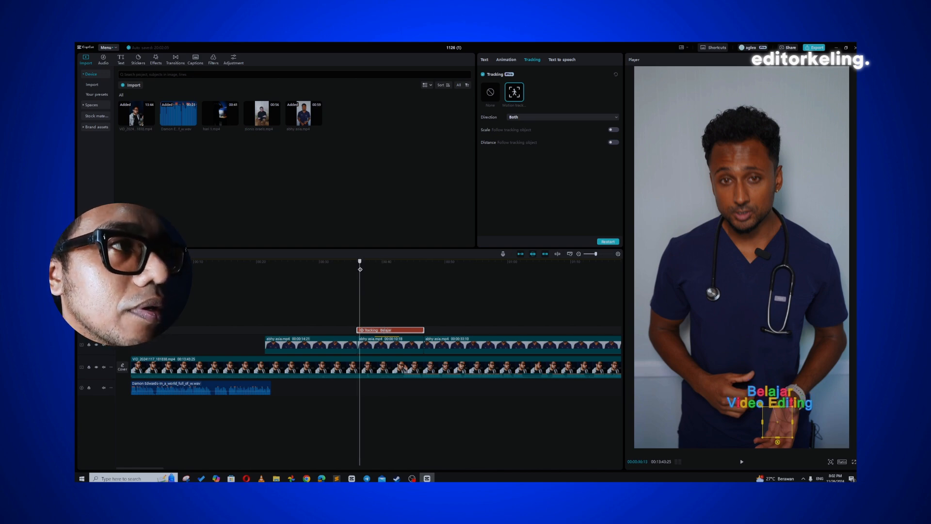
key("space")
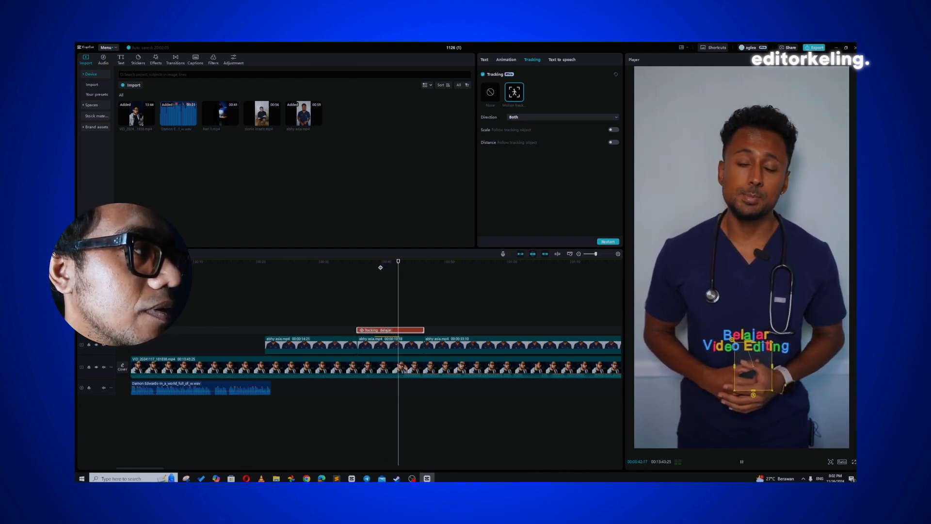
left_click(380, 268)
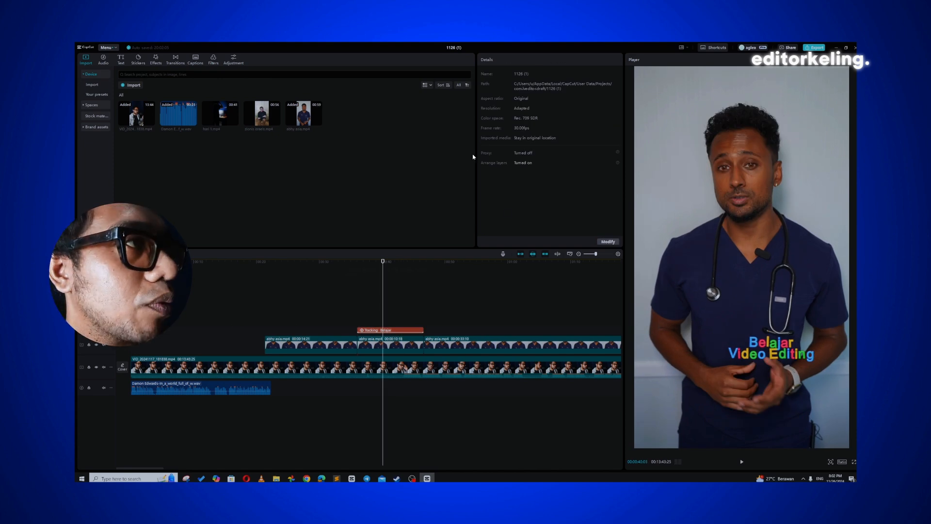
Select the middle footage clip beneath the title on the timeline and open its tracking options.
left_click(397, 339)
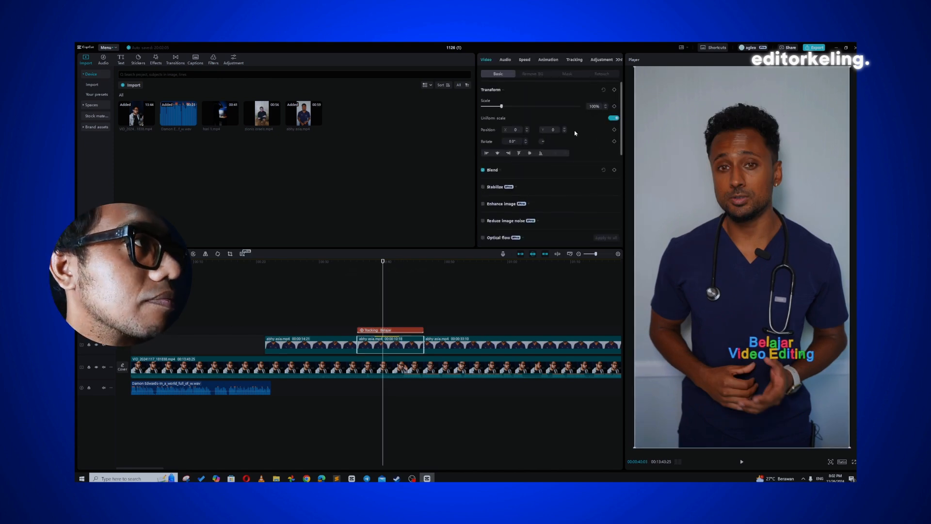
left_click(575, 61)
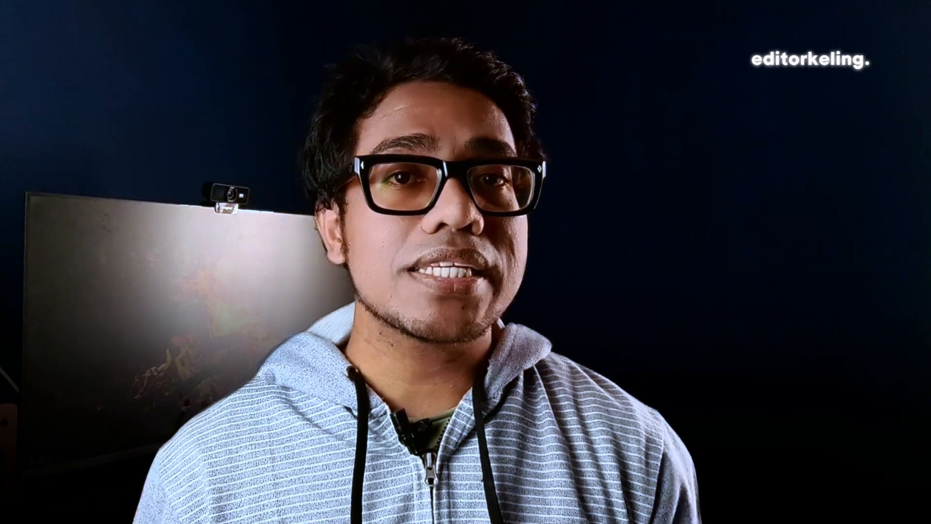